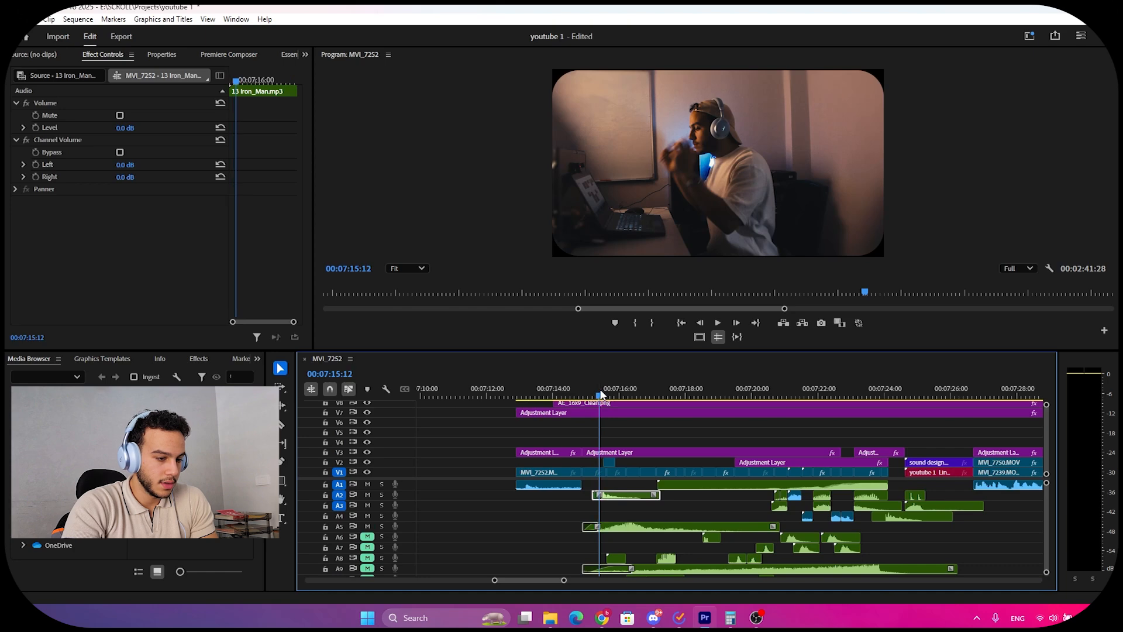
Play back the sequence around 00:07:15:12 to listen to the sound effect on A2
{"action": "mouse_move", "coordinate": [601, 395]}
{"action": "left_mouse_down"}
{"action": "mouse_move", "coordinate": [620, 400]}
{"action": "mouse_move", "coordinate": [597, 400]}
{"action": "mouse_move", "coordinate": [606, 393]}
{"action": "left_mouse_up"}
{"action": "key", "text": "space"}
{"action": "key", "text": "space"}
{"action": "key", "text": "space"}
Position the playhead at 00:07:15:16 and select the long transition sound clip on track A5
{"action": "mouse_move", "coordinate": [563, 580]}
{"action": "left_mouse_down"}
{"action": "mouse_move", "coordinate": [534, 577]}
{"action": "mouse_move", "coordinate": [558, 571]}
{"action": "left_mouse_up"}
{"action": "scroll", "coordinate": [735, 553], "scroll_direction": "down", "scroll_amount": 3}
{"action": "left_click", "coordinate": [700, 394]}
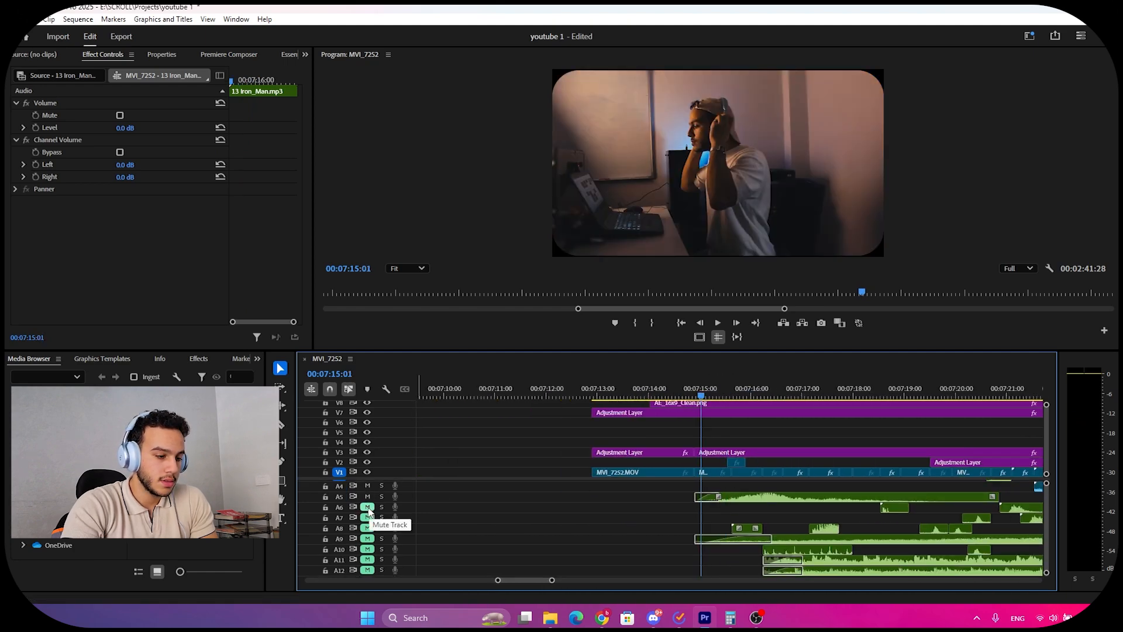
{"action": "scroll", "coordinate": [774, 510], "scroll_direction": "down", "scroll_amount": 3}
{"action": "left_click_drag", "start_coordinate": [586, 396], "coordinate": [604, 396]}
{"action": "left_click", "coordinate": [643, 500]}
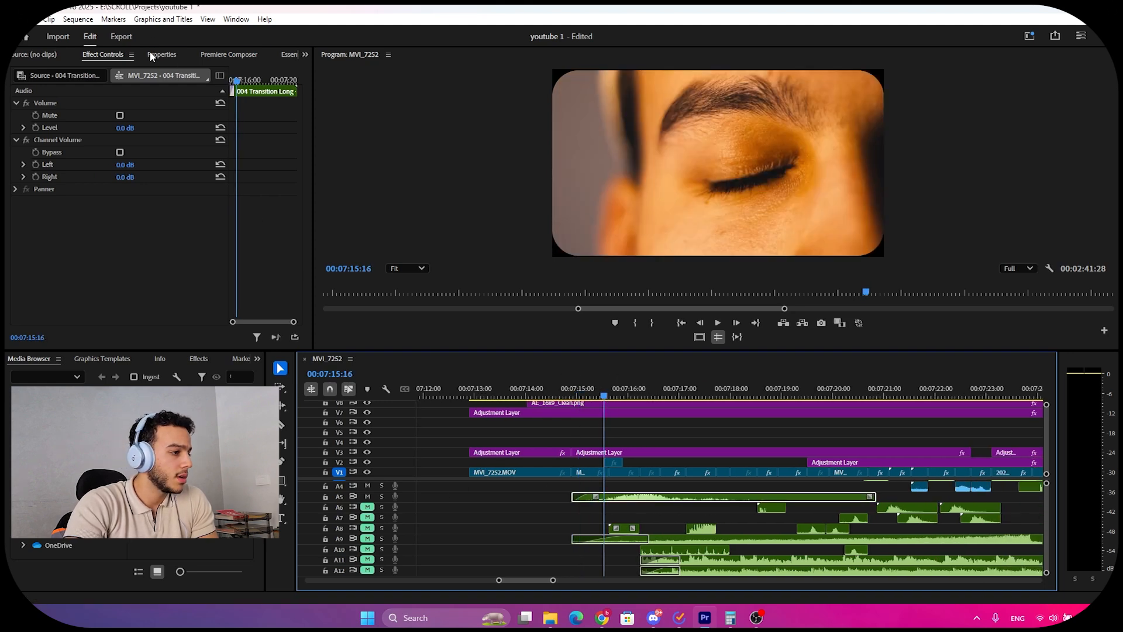
Open the Motion Bro Sound FX Pack presets and browse through its sound categories
{"action": "left_click", "coordinate": [47, 57]}
{"action": "left_click", "coordinate": [293, 55]}
{"action": "left_click", "coordinate": [291, 54]}
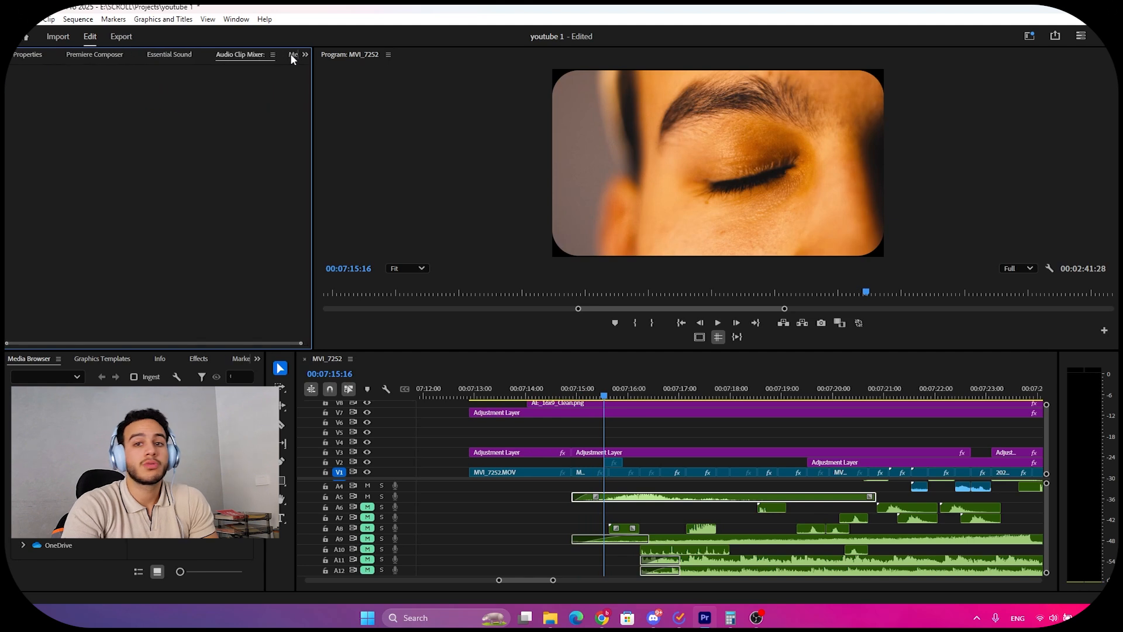
{"action": "left_click", "coordinate": [290, 56]}
{"action": "left_click", "coordinate": [287, 55]}
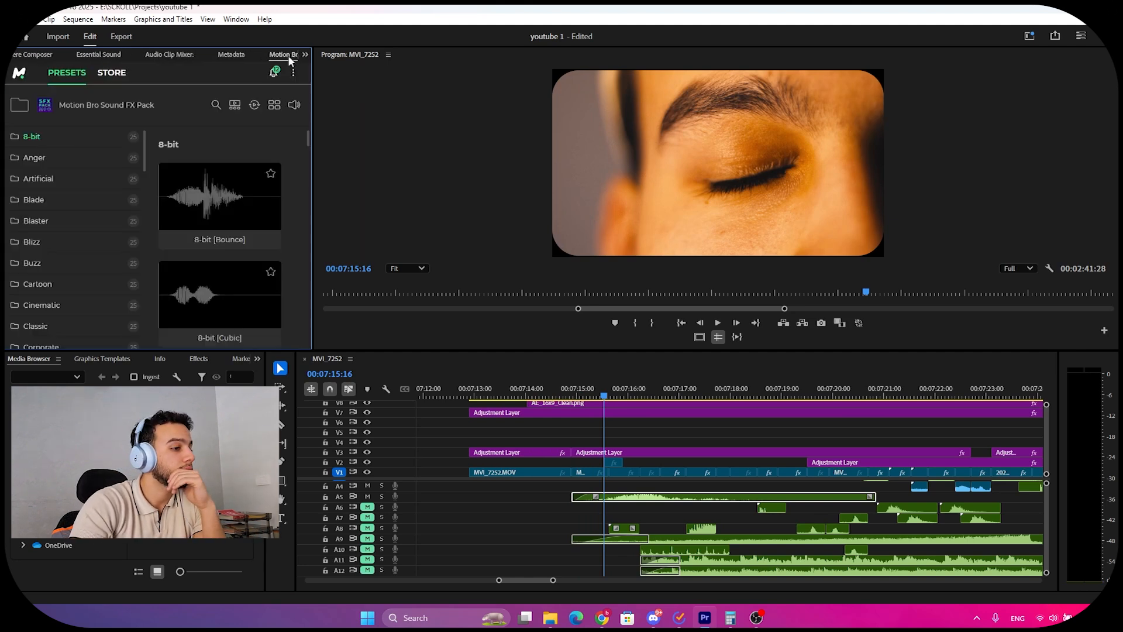
{"action": "scroll", "coordinate": [81, 257], "scroll_direction": "down", "scroll_amount": 10}
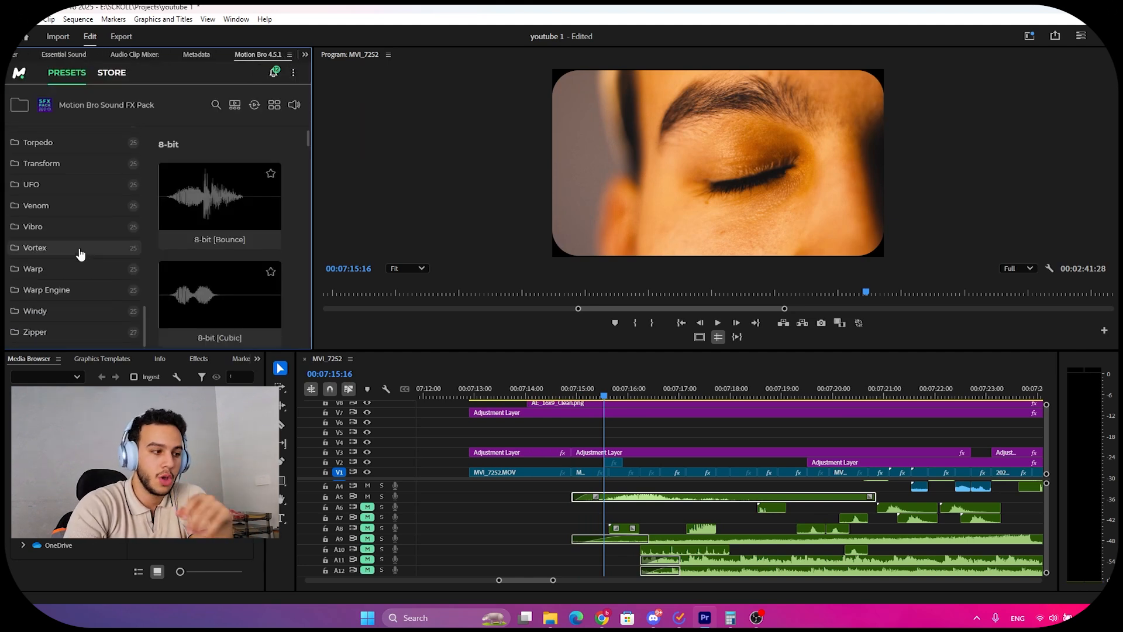
{"action": "scroll", "coordinate": [81, 255], "scroll_direction": "up", "scroll_amount": 6}
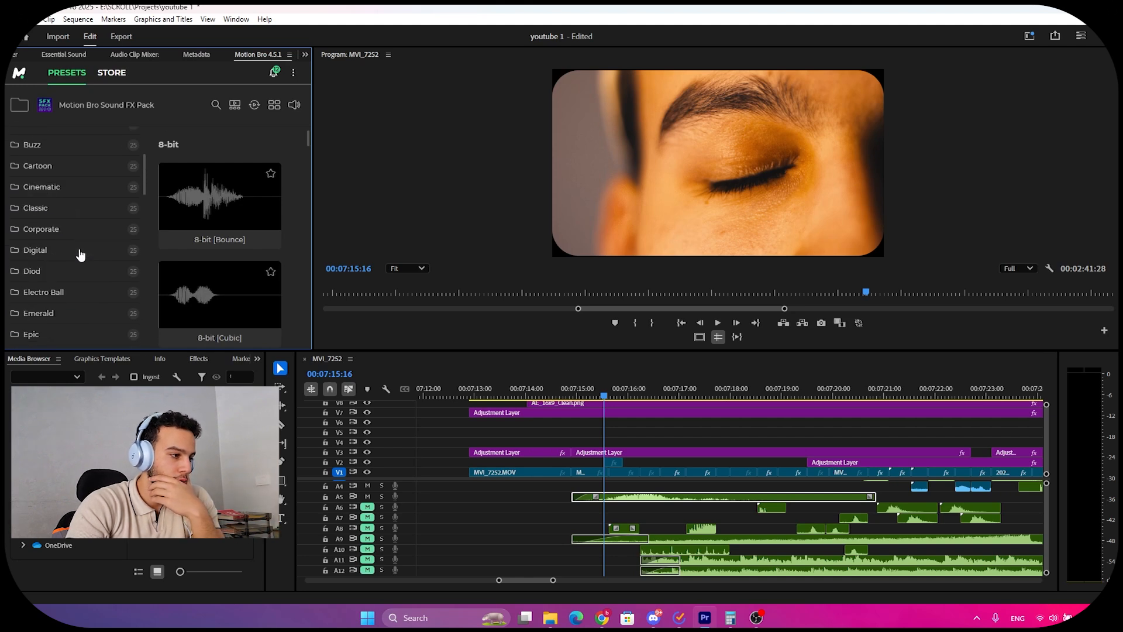
Play the transition from about 00:07:15:02 repeatedly to hear the A5 sound against the eye close-up
{"action": "left_click_drag", "start_coordinate": [602, 393], "coordinate": [582, 390]}
{"action": "key", "text": "space"}
{"action": "key", "text": "space"}
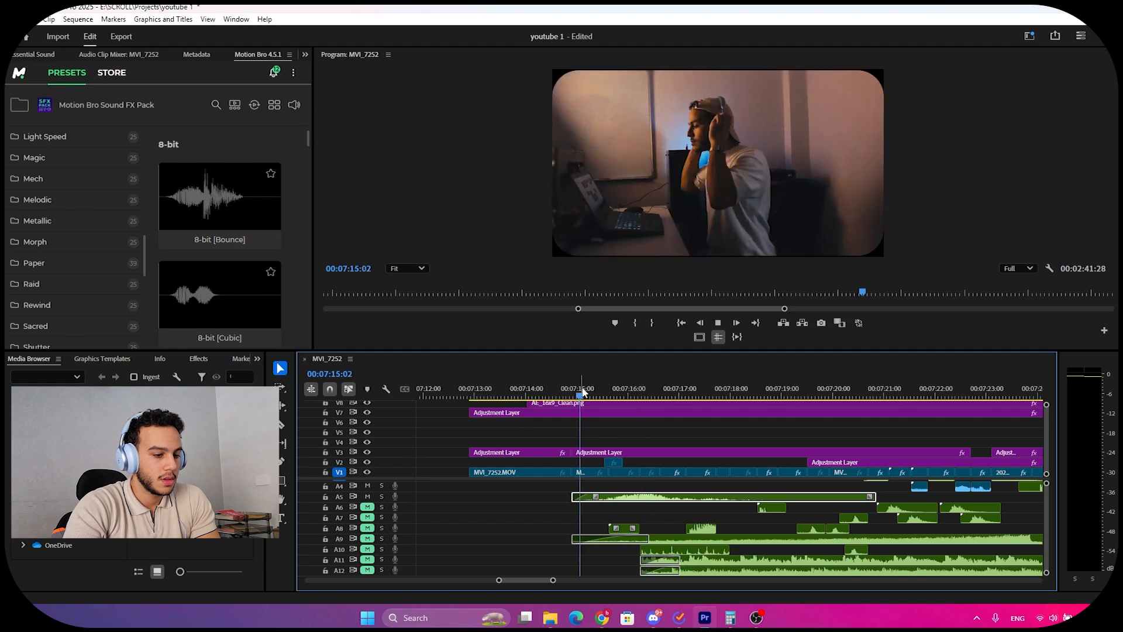
{"action": "key", "text": "space"}
{"action": "key", "text": "space"}
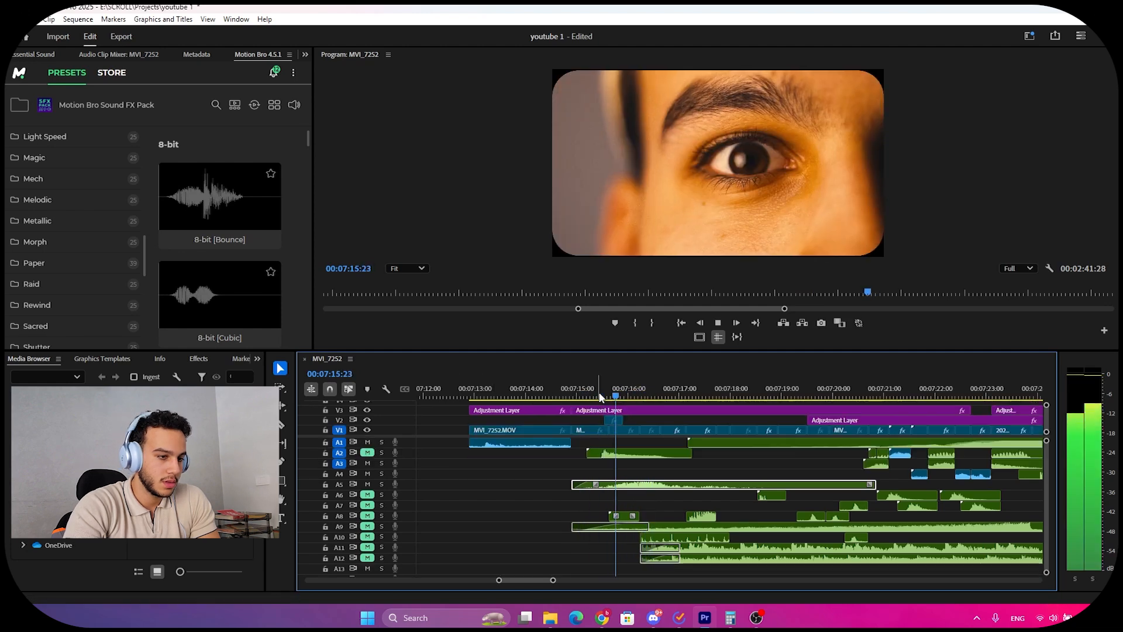
{"action": "key", "text": "space"}
{"action": "left_click_drag", "start_coordinate": [652, 396], "coordinate": [603, 397]}
{"action": "key", "text": "space"}
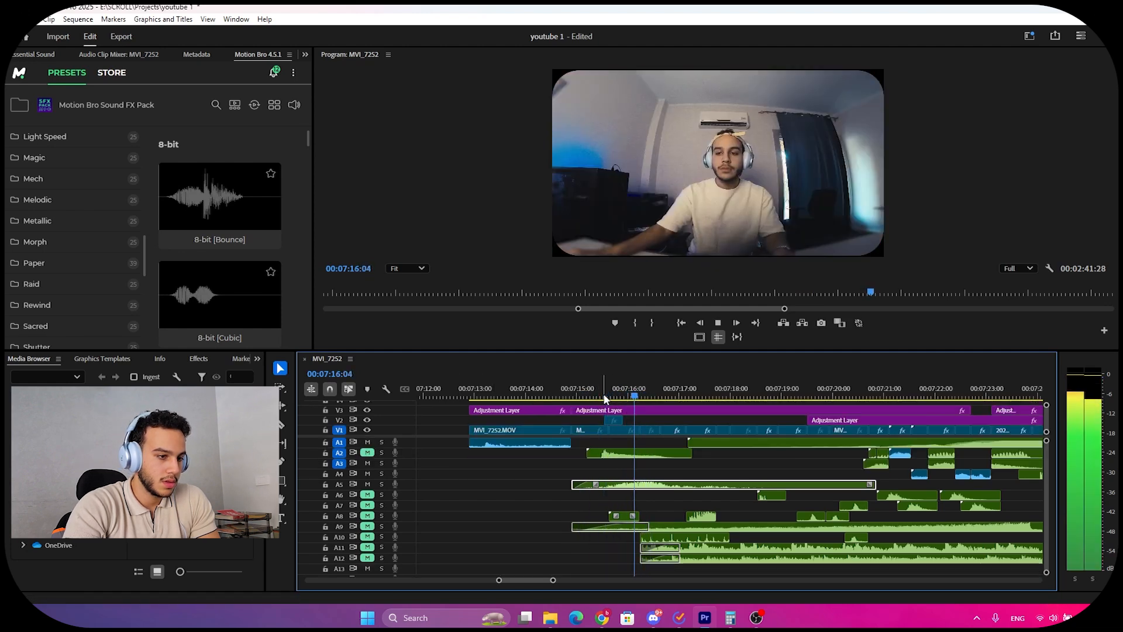
{"action": "key", "text": "space"}
Unmute track A10 and play its keyboard typing sound from 00:07:16:07
{"action": "scroll", "coordinate": [687, 514], "scroll_direction": "up", "scroll_amount": 1}
{"action": "left_click", "coordinate": [675, 537]}
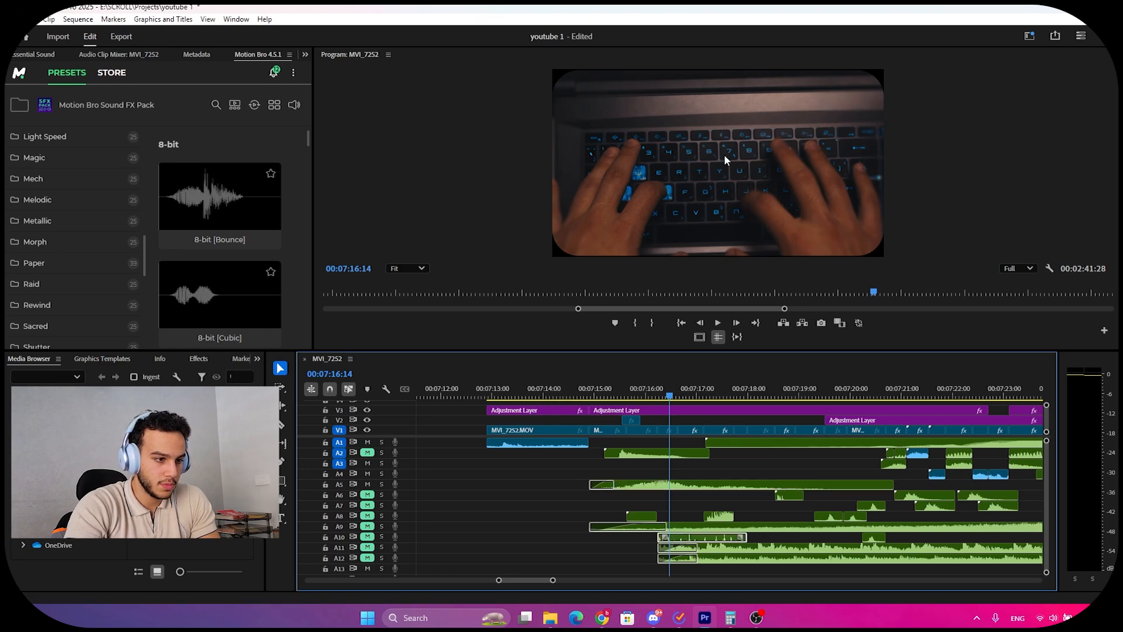
{"action": "left_click_drag", "start_coordinate": [674, 386], "coordinate": [658, 390]}
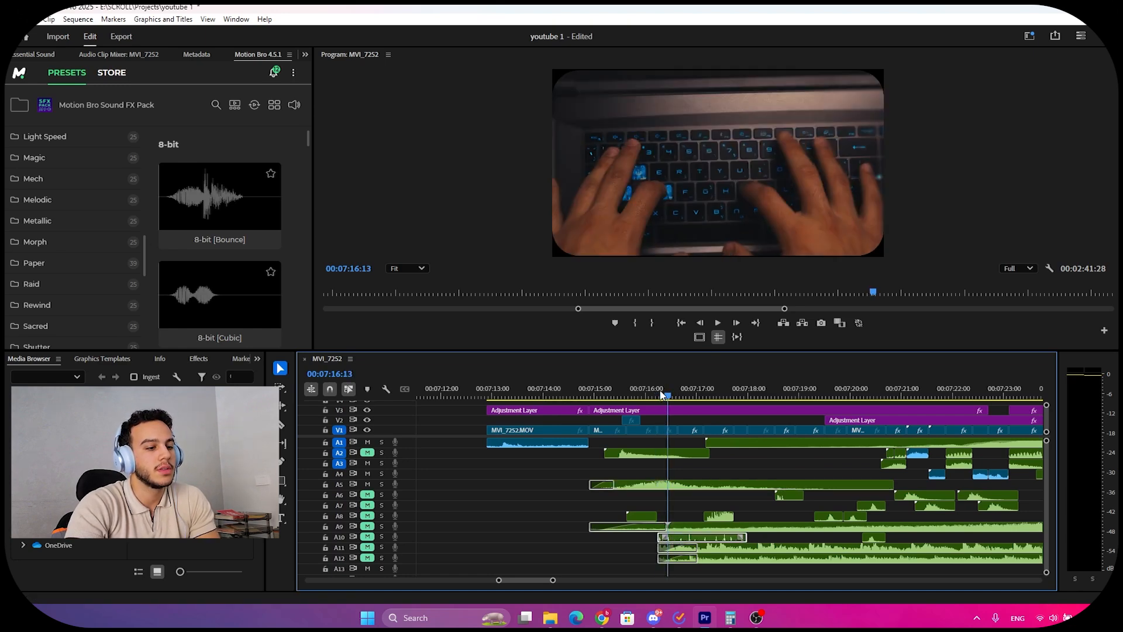
{"action": "left_click", "coordinate": [424, 537]}
{"action": "left_click", "coordinate": [367, 527]}
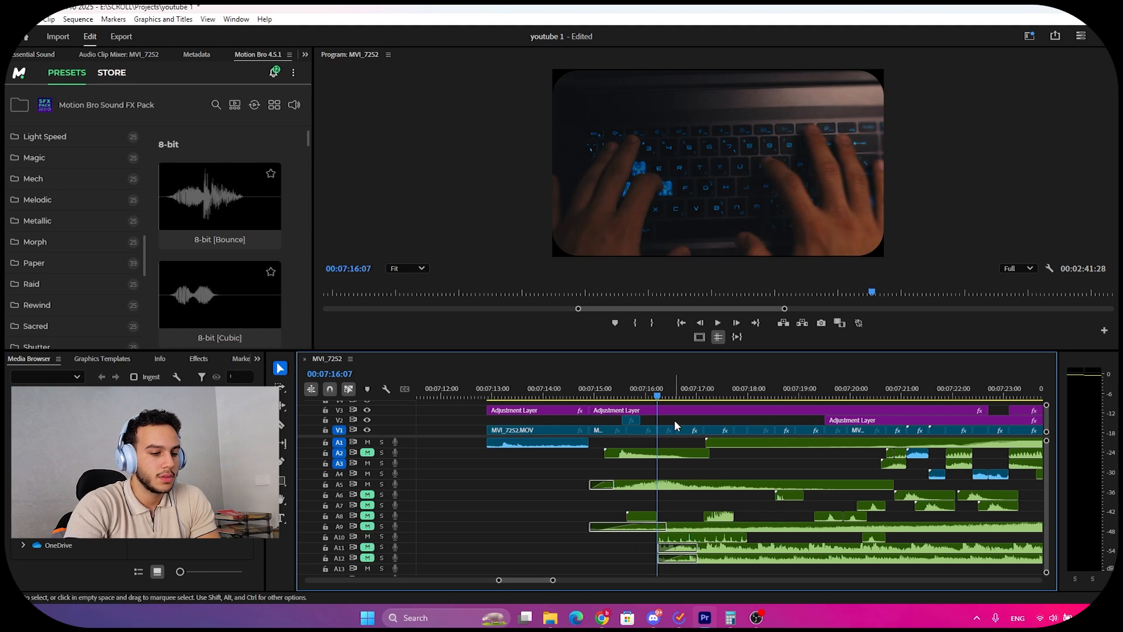
{"action": "key", "text": "space"}
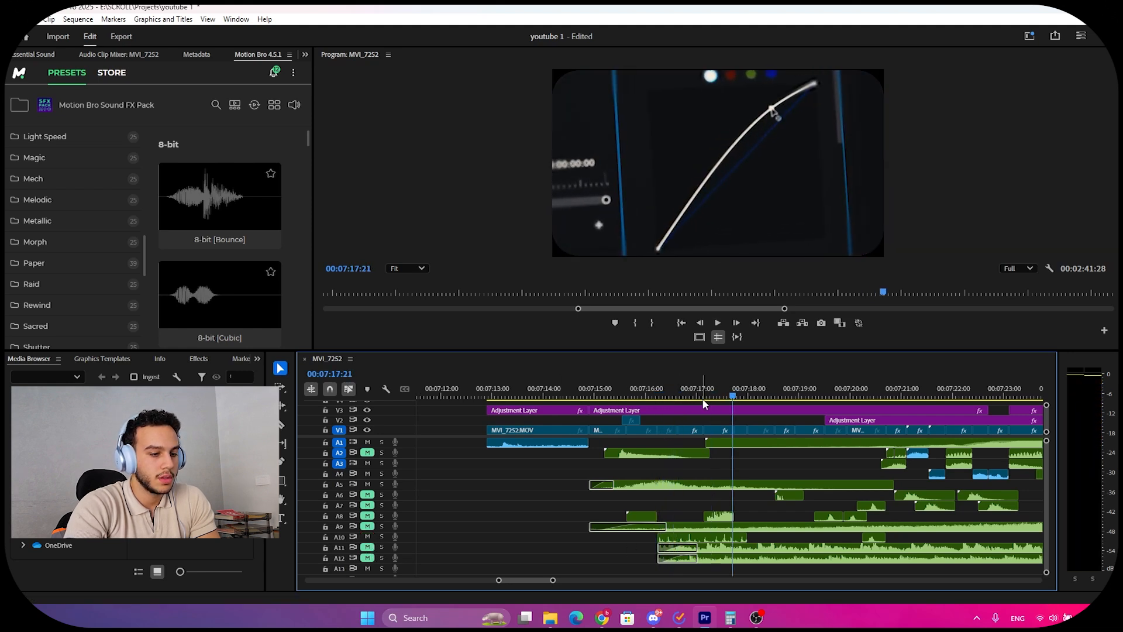
Select the short A8 clip at 00:07:17:05, unmute its track and play the sound
{"action": "mouse_move", "coordinate": [695, 395]}
{"action": "left_mouse_down"}
{"action": "mouse_move", "coordinate": [677, 396]}
{"action": "mouse_move", "coordinate": [690, 398]}
{"action": "left_mouse_up"}
{"action": "scroll", "coordinate": [636, 473], "scroll_direction": "right", "scroll_amount": 2}
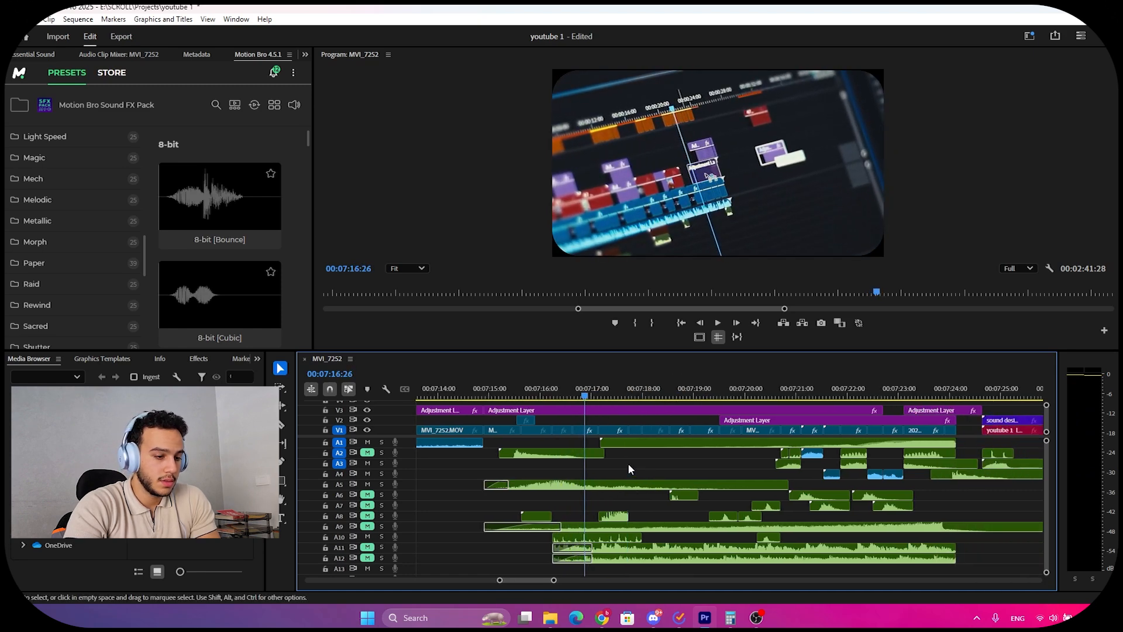
{"action": "left_click_drag", "start_coordinate": [584, 392], "coordinate": [601, 392]}
{"action": "left_click", "coordinate": [609, 516]}
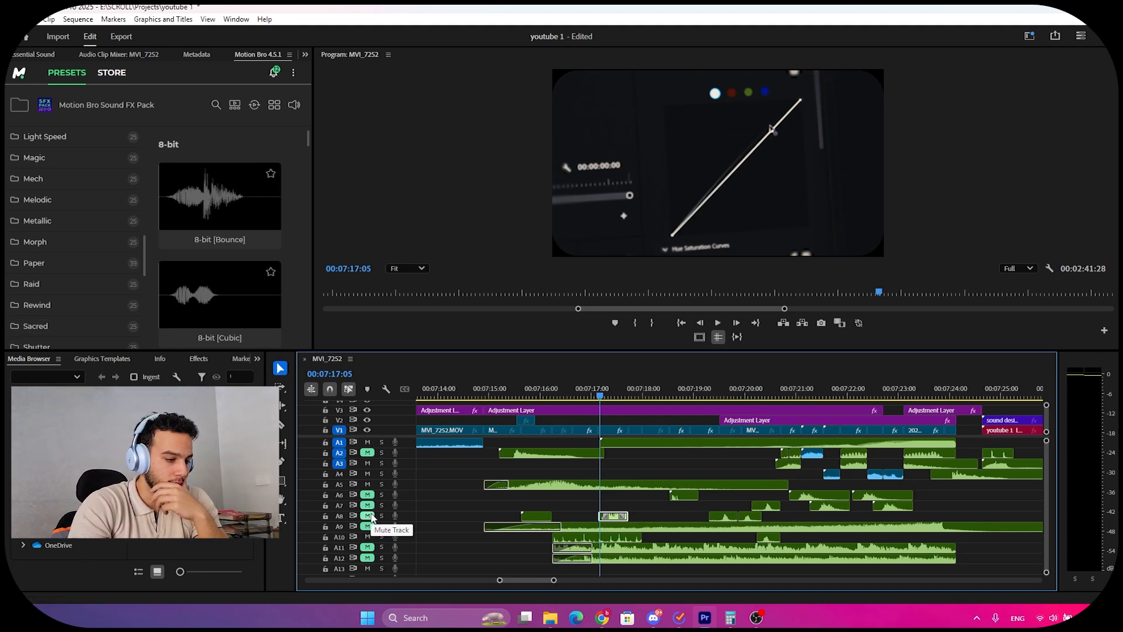
{"action": "key", "text": "space"}
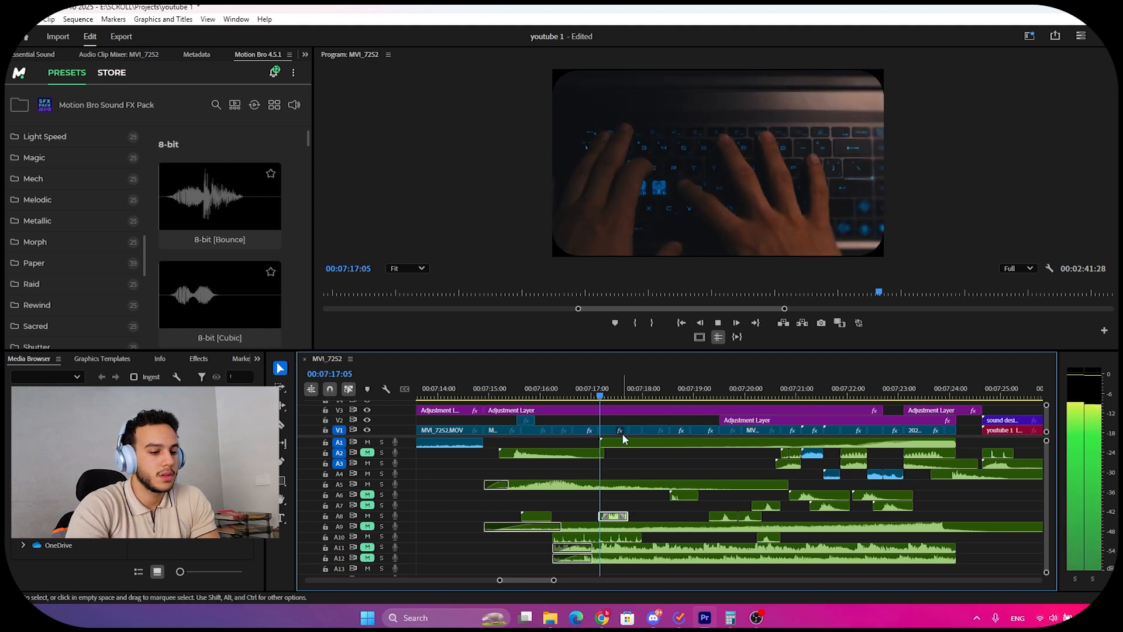
{"action": "key", "text": "space"}
Undo the accidental timeline edit and replay the curve shot from 00:07:17:07
{"action": "left_click_drag", "start_coordinate": [608, 411], "coordinate": [611, 400]}
{"action": "key", "text": "ctrl+z"}
{"action": "left_click", "coordinate": [604, 399]}
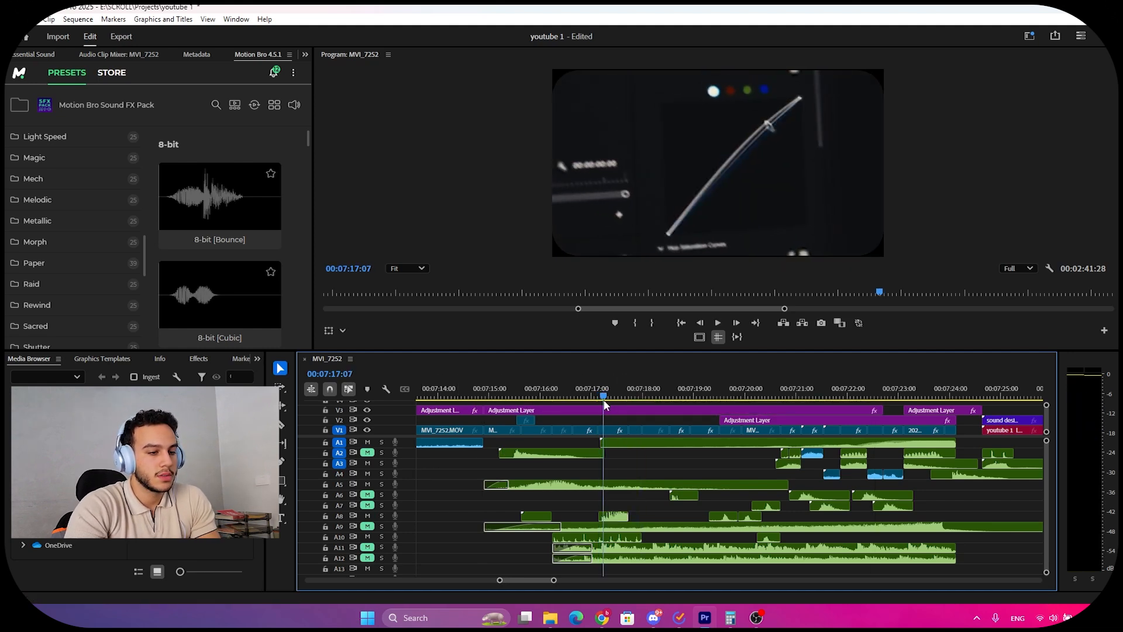
{"action": "key", "text": "space"}
{"action": "key", "text": "space"}
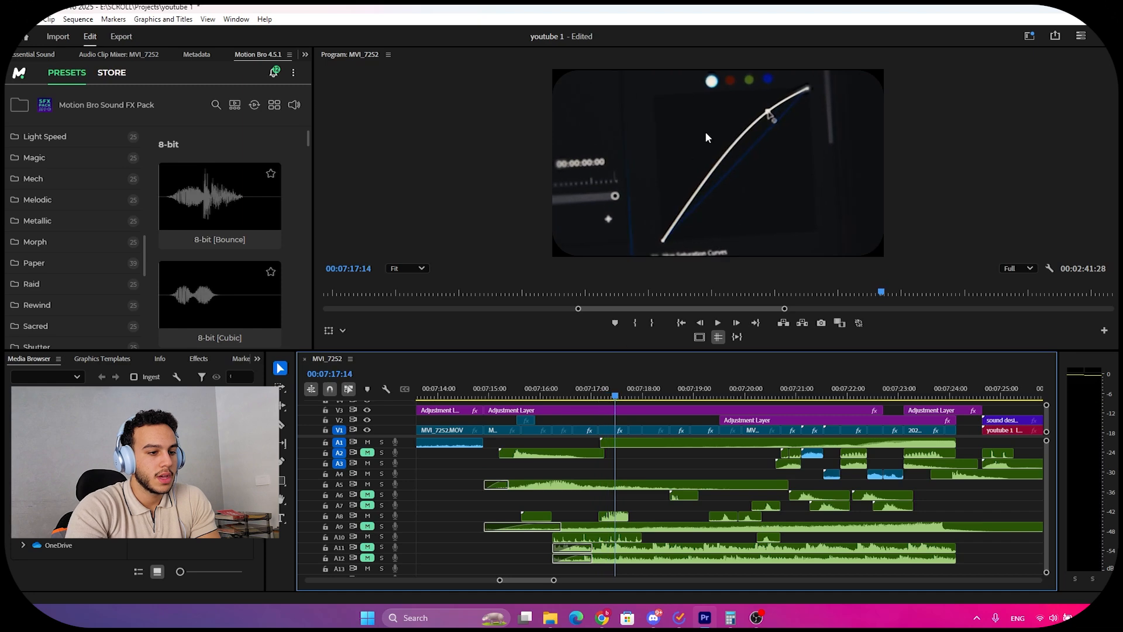
Maximize the panel under the pointer, toggle playback of the curve shot, and restore the normal layout
{"action": "key", "text": "grave"}
{"action": "key", "text": "space"}
{"action": "key", "text": "grave"}
{"action": "mouse_move", "coordinate": [611, 396]}
{"action": "left_mouse_down"}
{"action": "mouse_move", "coordinate": [602, 397]}
{"action": "mouse_move", "coordinate": [620, 397]}
{"action": "left_mouse_up"}
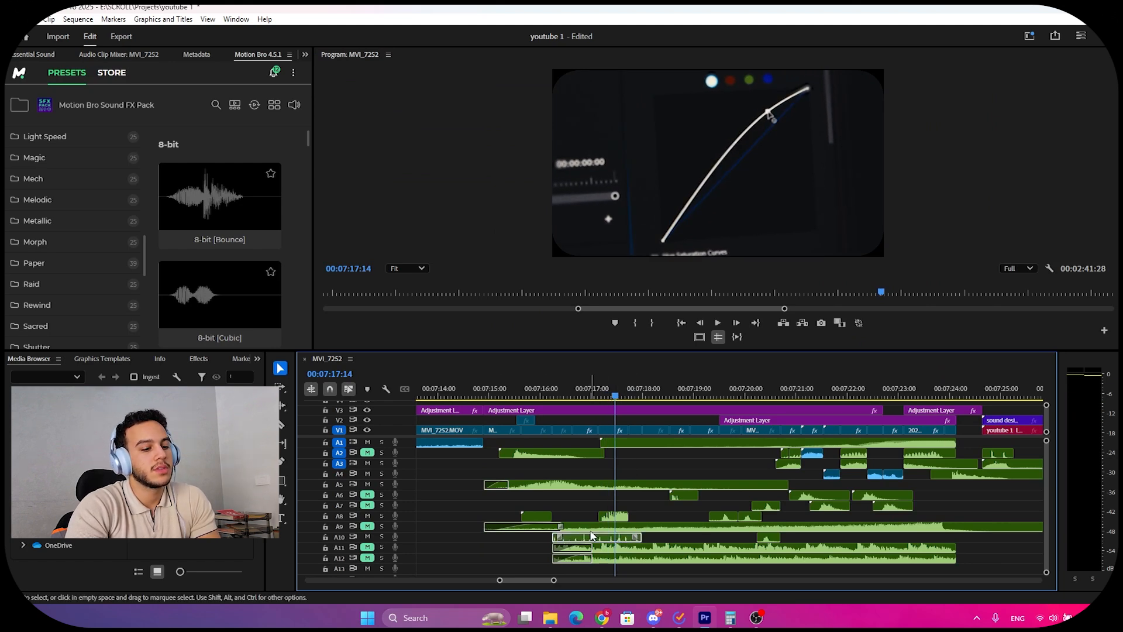
Play on past the color wheel shot and park the playhead at 00:07:18:18
{"action": "scroll", "coordinate": [611, 534], "scroll_direction": "down", "scroll_amount": 2}
{"action": "scroll", "coordinate": [612, 534], "scroll_direction": "up", "scroll_amount": 2}
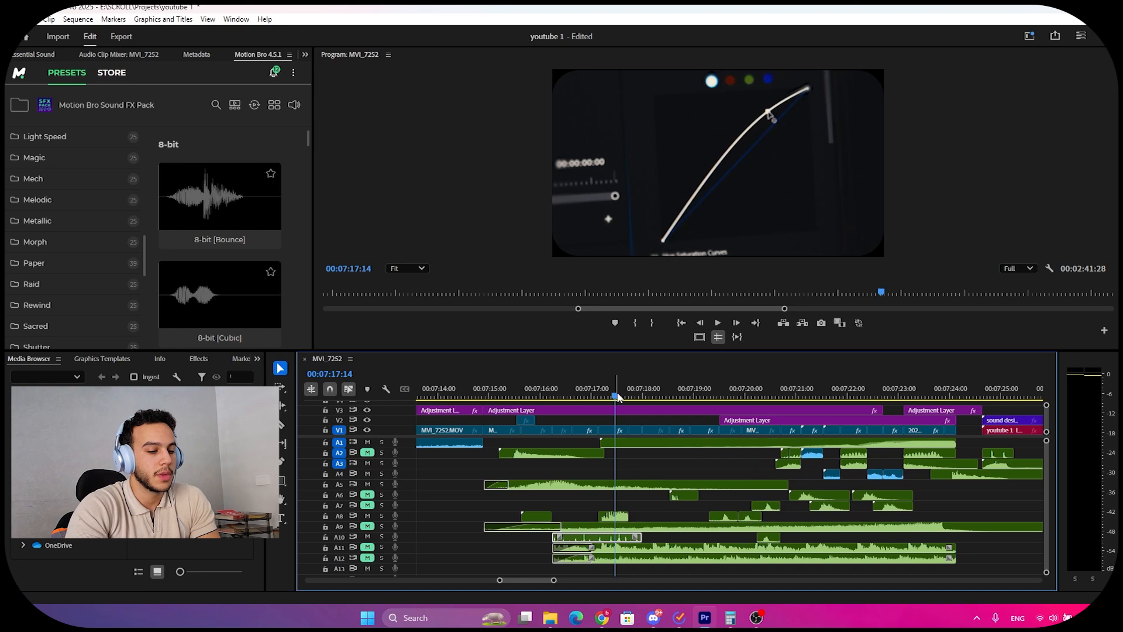
{"action": "scroll", "coordinate": [614, 409], "scroll_direction": "right", "scroll_amount": 1}
{"action": "key", "text": "space"}
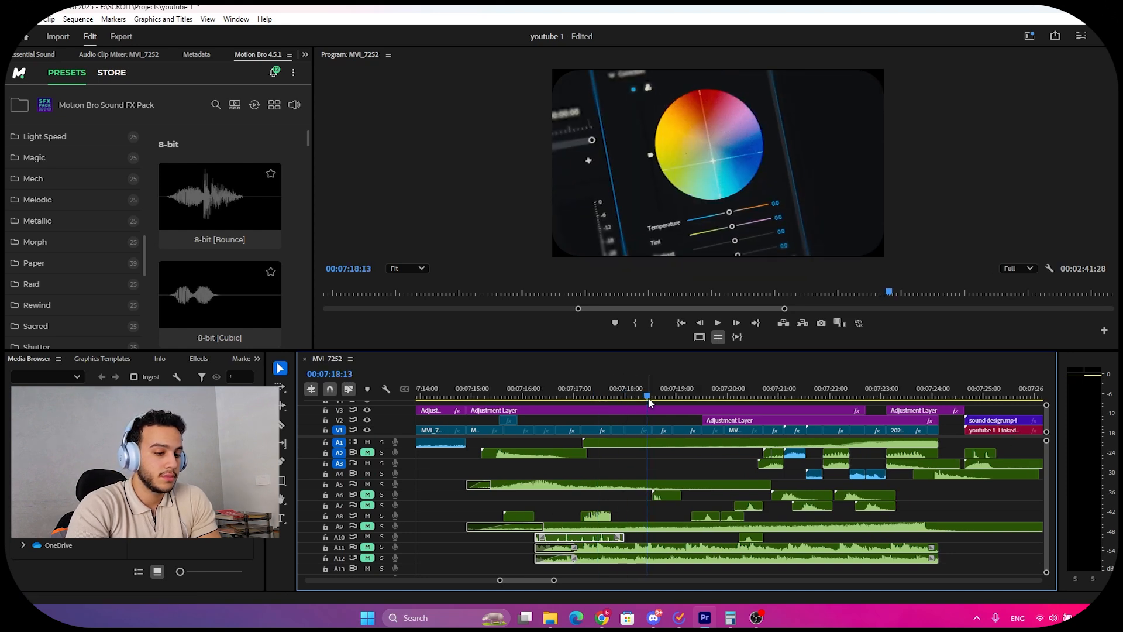
{"action": "left_click", "coordinate": [658, 398]}
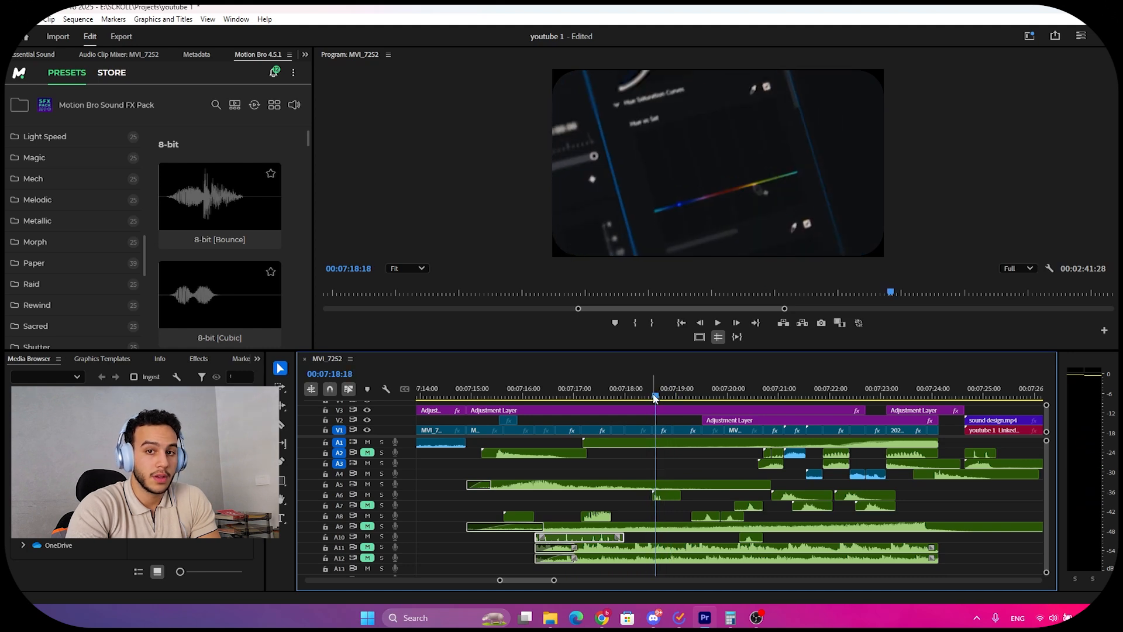
Unmute track A6 and play its sound effect from 00:07:18:07
{"action": "mouse_move", "coordinate": [652, 393]}
{"action": "left_mouse_down"}
{"action": "mouse_move", "coordinate": [642, 393]}
{"action": "mouse_move", "coordinate": [664, 390]}
{"action": "mouse_move", "coordinate": [647, 386]}
{"action": "mouse_move", "coordinate": [644, 402]}
{"action": "left_mouse_up"}
{"action": "scroll", "coordinate": [598, 526], "scroll_direction": "down", "scroll_amount": 1}
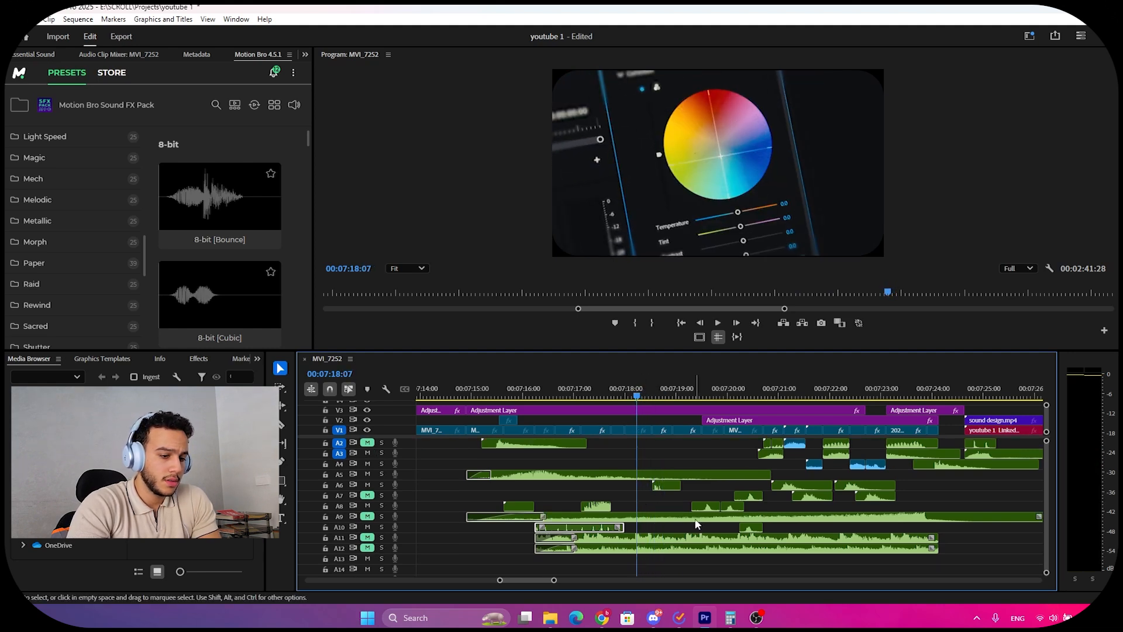
{"action": "key", "text": "space"}
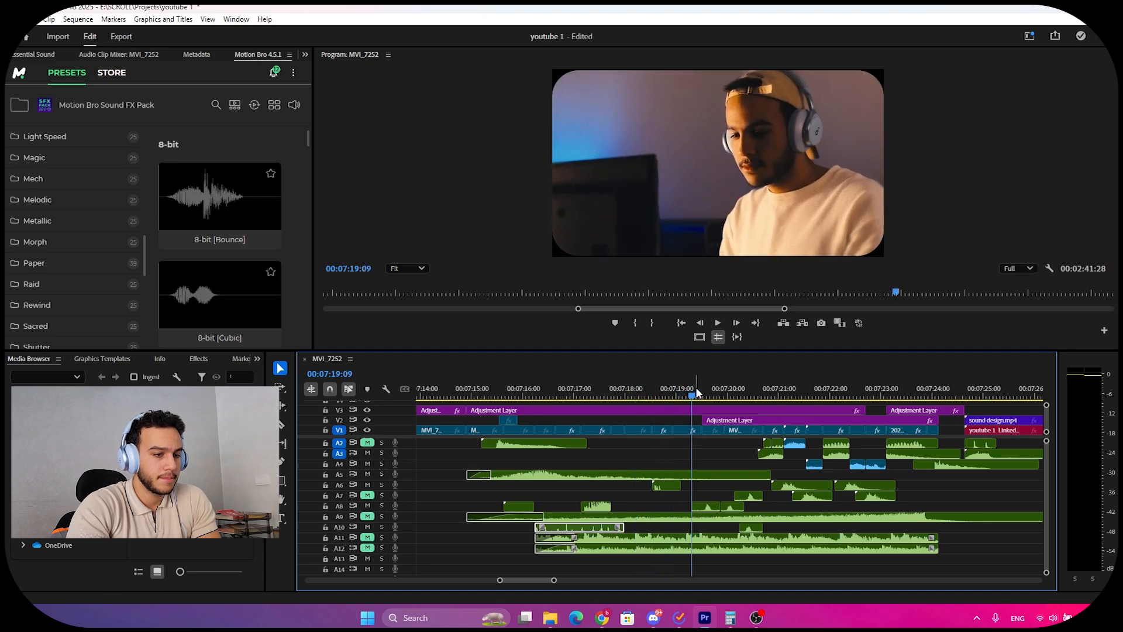
Play the captions and effect settings shots from 00:07:19:21 to hear their accompanying sounds
{"action": "left_click_drag", "start_coordinate": [696, 391], "coordinate": [713, 389]}
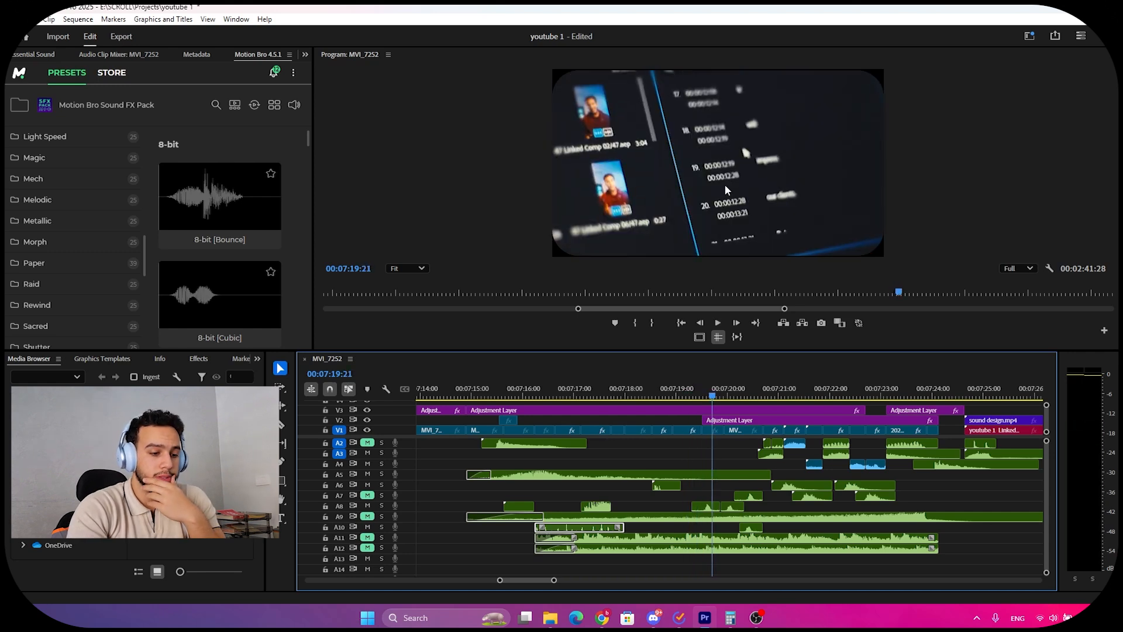
{"action": "key", "text": "space"}
{"action": "key", "text": "space"}
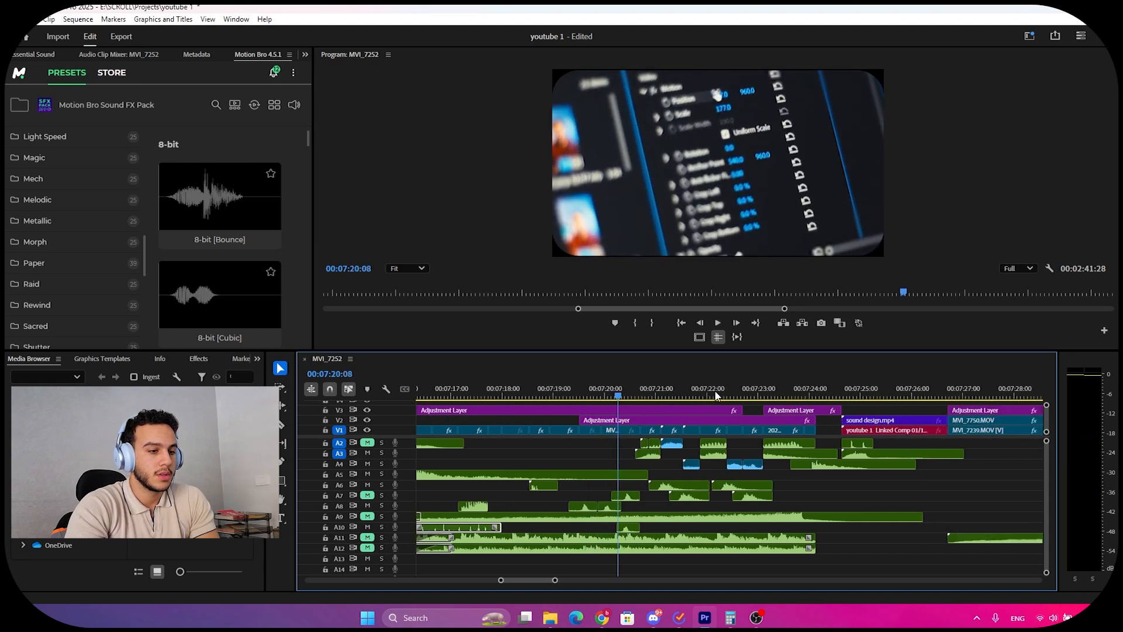
{"action": "key", "text": "space"}
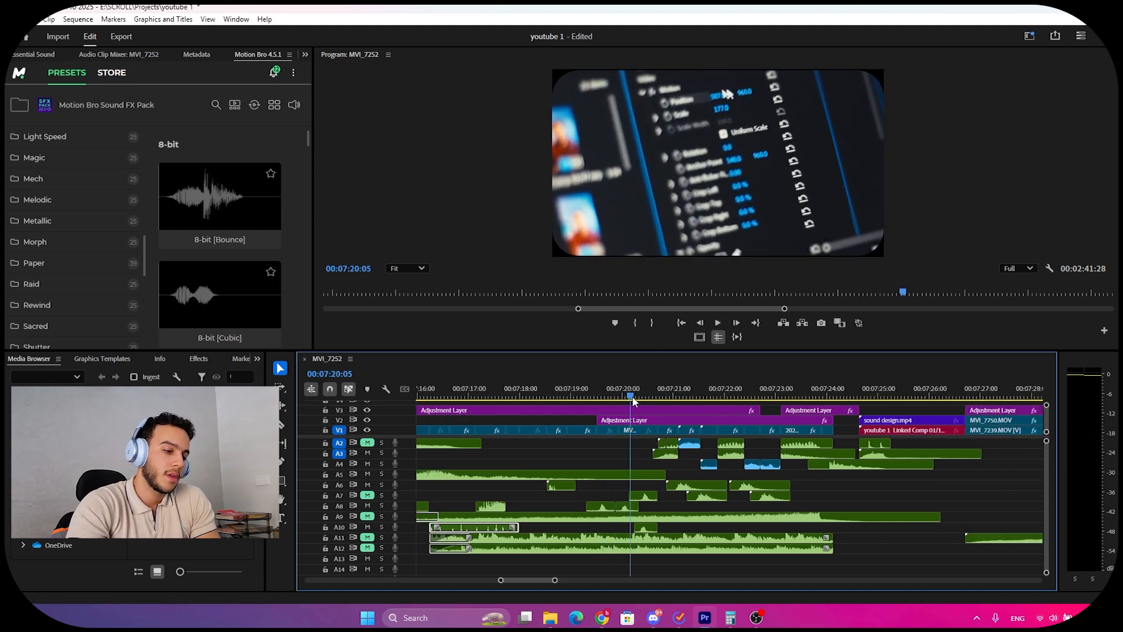
{"action": "key", "text": "space"}
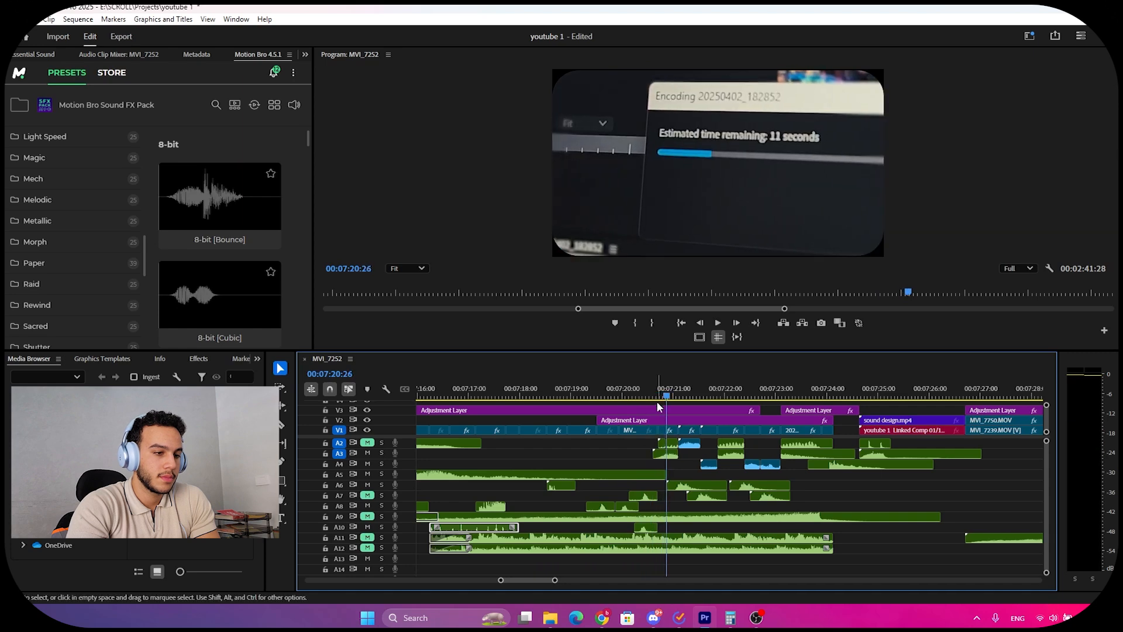
Select the A3 sound clip at 00:07:20:24 and look through the Sound FX Pack categories
{"action": "mouse_move", "coordinate": [661, 403]}
{"action": "left_mouse_down"}
{"action": "mouse_move", "coordinate": [648, 406]}
{"action": "mouse_move", "coordinate": [672, 392]}
{"action": "mouse_move", "coordinate": [662, 393]}
{"action": "left_mouse_up"}
{"action": "left_click", "coordinate": [664, 454]}
{"action": "scroll", "coordinate": [31, 216], "scroll_direction": "down", "scroll_amount": 6}
{"action": "scroll", "coordinate": [41, 217], "scroll_direction": "up", "scroll_amount": 4}
{"action": "scroll", "coordinate": [49, 215], "scroll_direction": "up", "scroll_amount": 10}
{"action": "scroll", "coordinate": [25, 183], "scroll_direction": "down", "scroll_amount": 10}
{"action": "scroll", "coordinate": [26, 185], "scroll_direction": "down", "scroll_amount": 5}
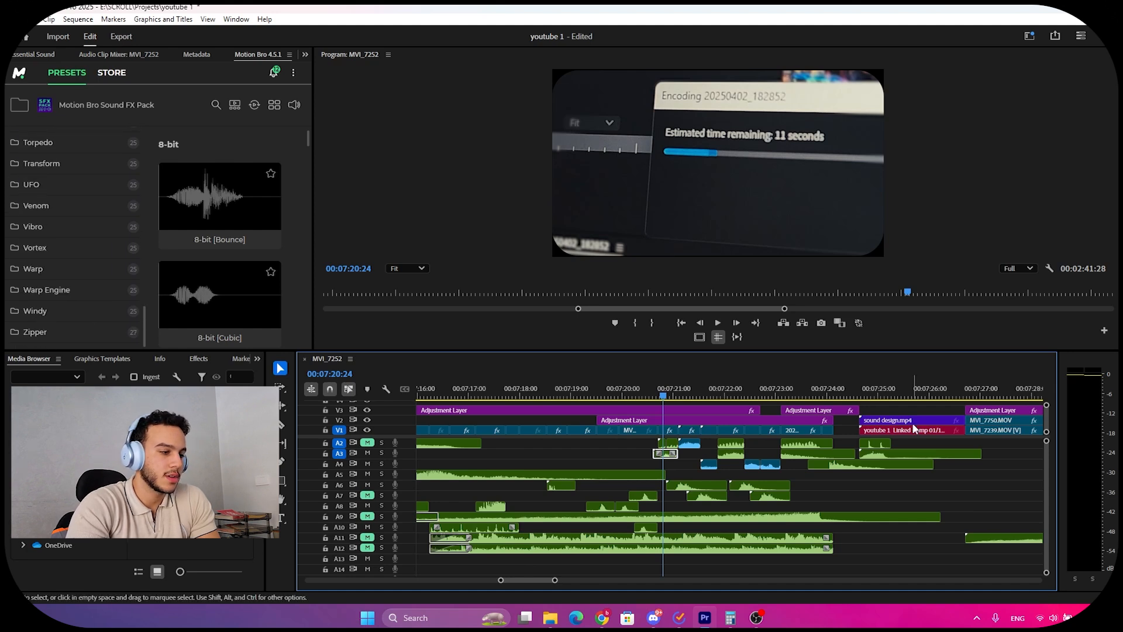
Unmute track A2 and scrub through the vertical video shots between 00:07:21:07 and 00:07:21:14
{"action": "left_click", "coordinate": [682, 396]}
{"action": "mouse_move", "coordinate": [684, 388]}
{"action": "left_mouse_down"}
{"action": "mouse_move", "coordinate": [700, 390]}
{"action": "mouse_move", "coordinate": [678, 389]}
{"action": "mouse_move", "coordinate": [688, 391]}
{"action": "left_mouse_up"}
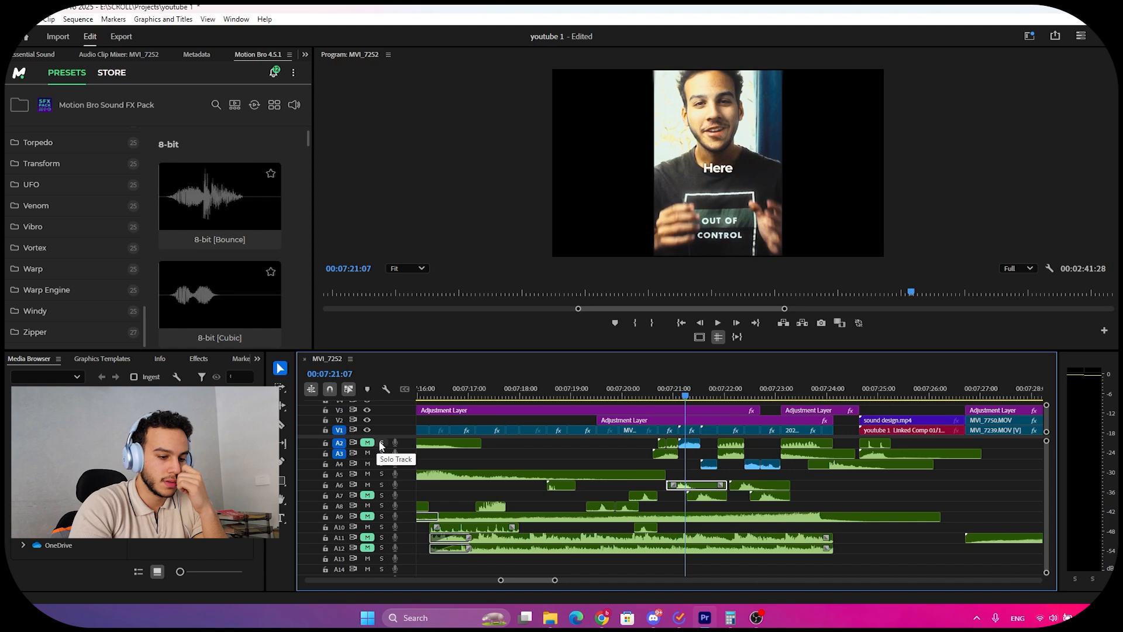
{"action": "mouse_move", "coordinate": [685, 398]}
{"action": "left_mouse_down"}
{"action": "mouse_move", "coordinate": [676, 398]}
{"action": "mouse_move", "coordinate": [719, 397]}
{"action": "mouse_move", "coordinate": [701, 396]}
{"action": "left_mouse_up"}
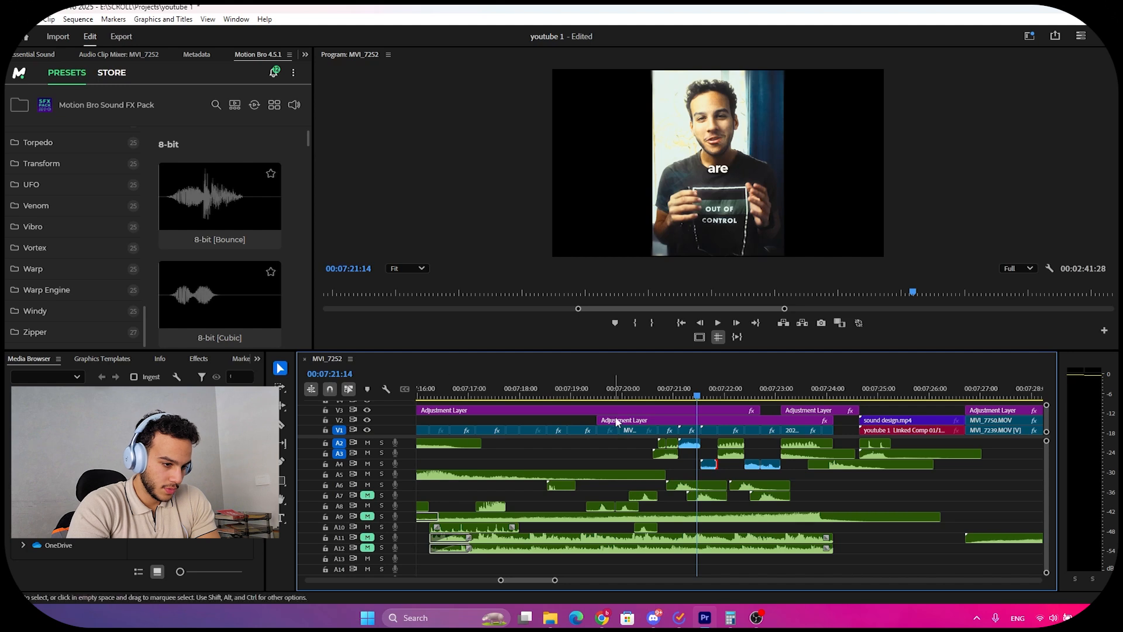
{"action": "left_click_drag", "start_coordinate": [707, 395], "coordinate": [667, 396]}
{"action": "left_click", "coordinate": [731, 442]}
Play the vertical video section and move the playhead to 00:07:21:26 at the encoding progress shot
{"action": "scroll", "coordinate": [623, 500], "scroll_direction": "up", "scroll_amount": 1}
{"action": "left_click_drag", "start_coordinate": [555, 580], "coordinate": [534, 580]}
{"action": "left_click_drag", "start_coordinate": [728, 394], "coordinate": [691, 393]}
{"action": "key", "text": "space"}
{"action": "left_click", "coordinate": [922, 397]}
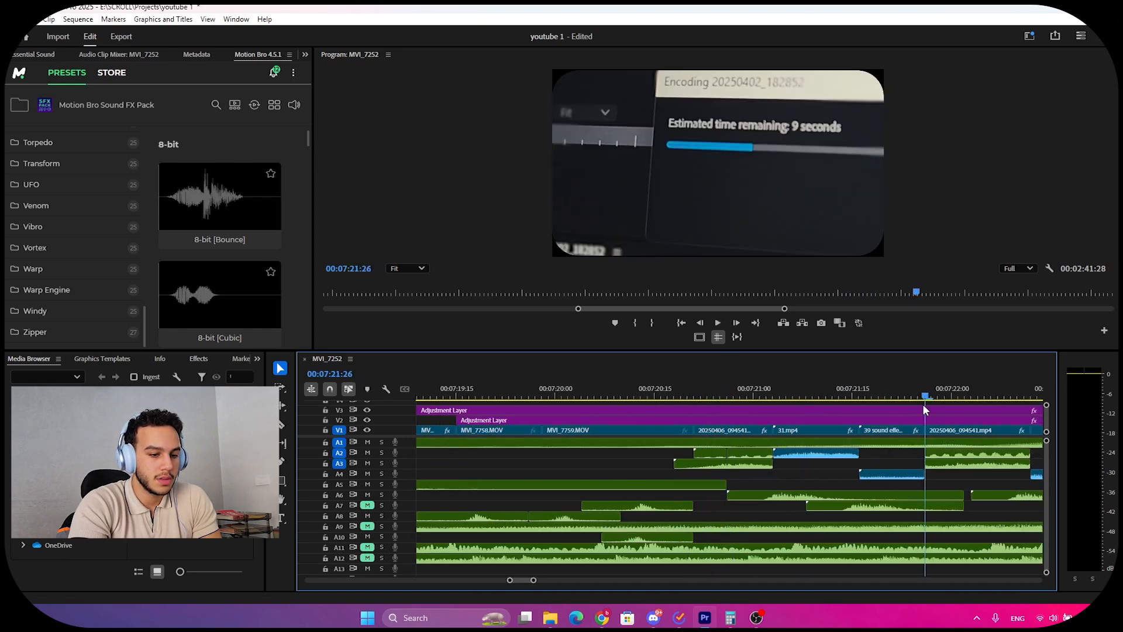
Play the encoding shot and the following vertical clips to review their layered sounds
{"action": "scroll", "coordinate": [921, 448], "scroll_direction": "down", "scroll_amount": 3}
{"action": "key", "text": "space"}
{"action": "key", "text": "space"}
{"action": "left_click_drag", "start_coordinate": [759, 392], "coordinate": [792, 398]}
{"action": "scroll", "coordinate": [734, 447], "scroll_direction": "down", "scroll_amount": 2}
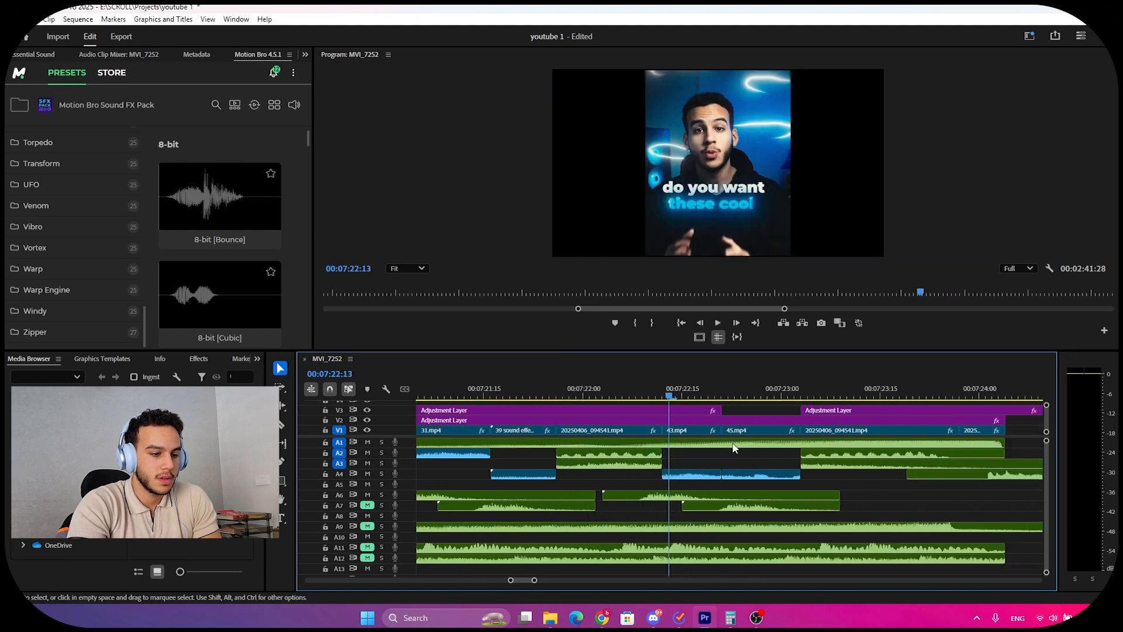
Select the A7 sound clip under 45.mp4, play that section, and position the playhead at 00:07:23:03
{"action": "left_click_drag", "start_coordinate": [677, 399], "coordinate": [702, 395]}
{"action": "left_click", "coordinate": [725, 503]}
{"action": "scroll", "coordinate": [737, 491], "scroll_direction": "down", "scroll_amount": 3}
{"action": "left_click_drag", "start_coordinate": [626, 396], "coordinate": [592, 425]}
{"action": "key", "text": "space"}
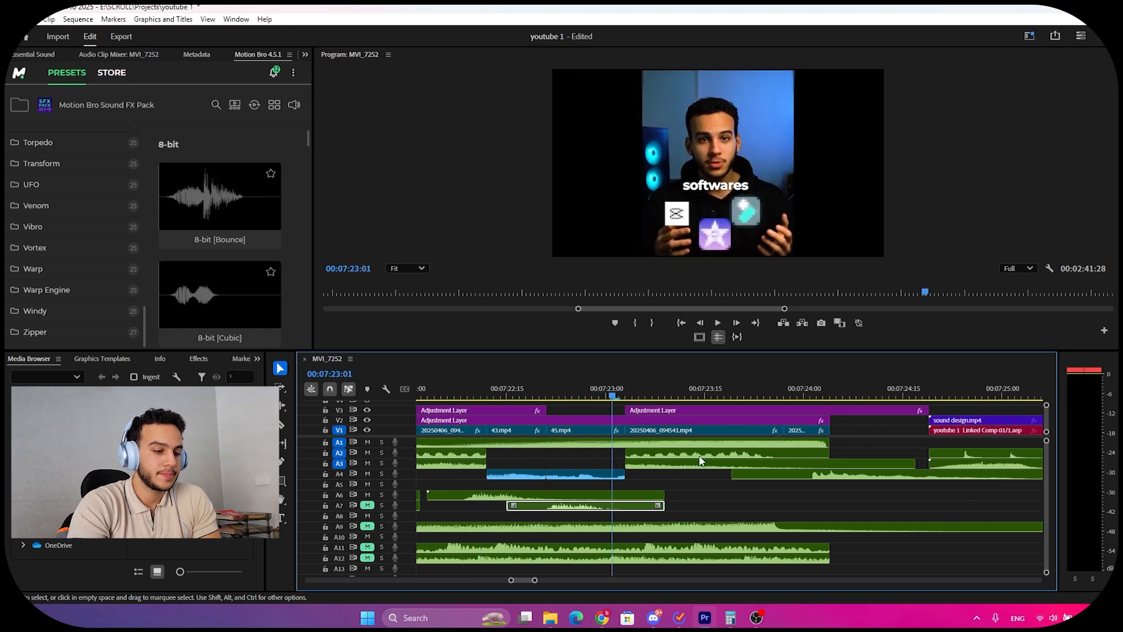
{"action": "left_click", "coordinate": [702, 398]}
{"action": "left_click_drag", "start_coordinate": [701, 398], "coordinate": [630, 389]}
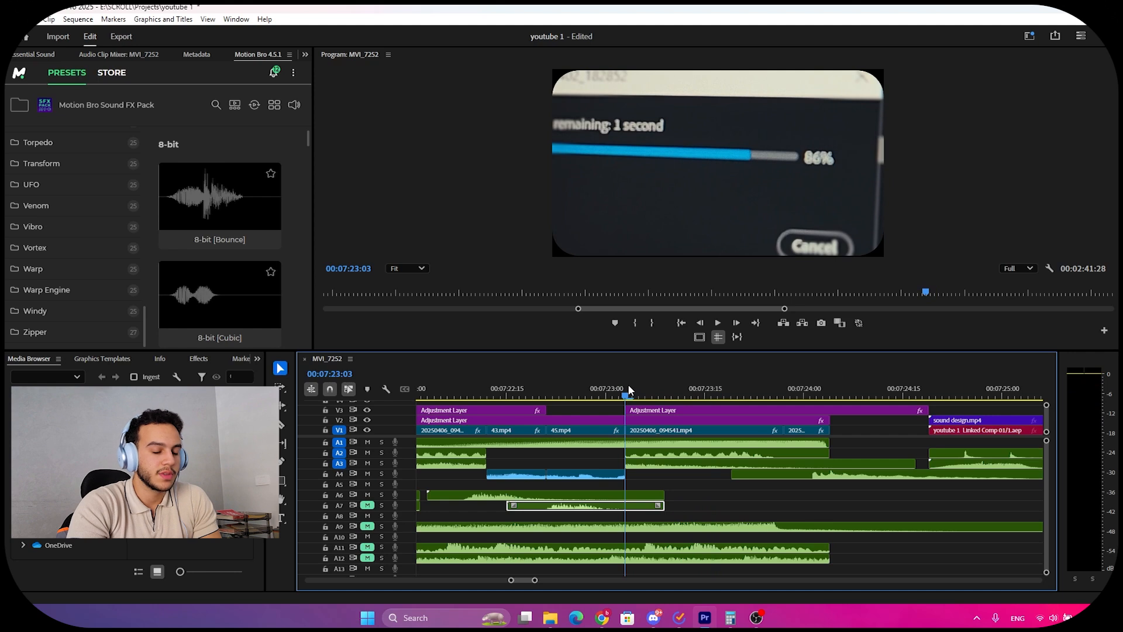
Play the encoding progress shot from 00:07:23:03, and place the playhead at 00:07:22:28 in the vertical video section
{"action": "key", "text": "space"}
{"action": "key", "text": "space"}
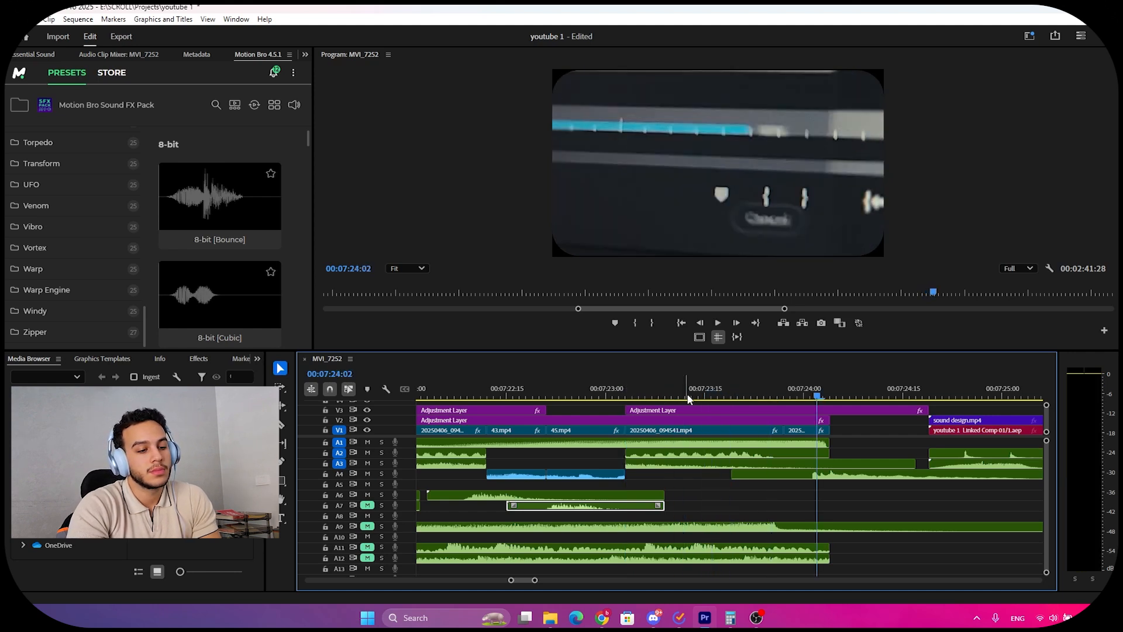
{"action": "scroll", "coordinate": [819, 444], "scroll_direction": "down", "scroll_amount": 3}
{"action": "left_click", "coordinate": [613, 471]}
{"action": "left_click_drag", "start_coordinate": [535, 579], "coordinate": [564, 578]}
{"action": "scroll", "coordinate": [665, 462], "scroll_direction": "down", "scroll_amount": 3}
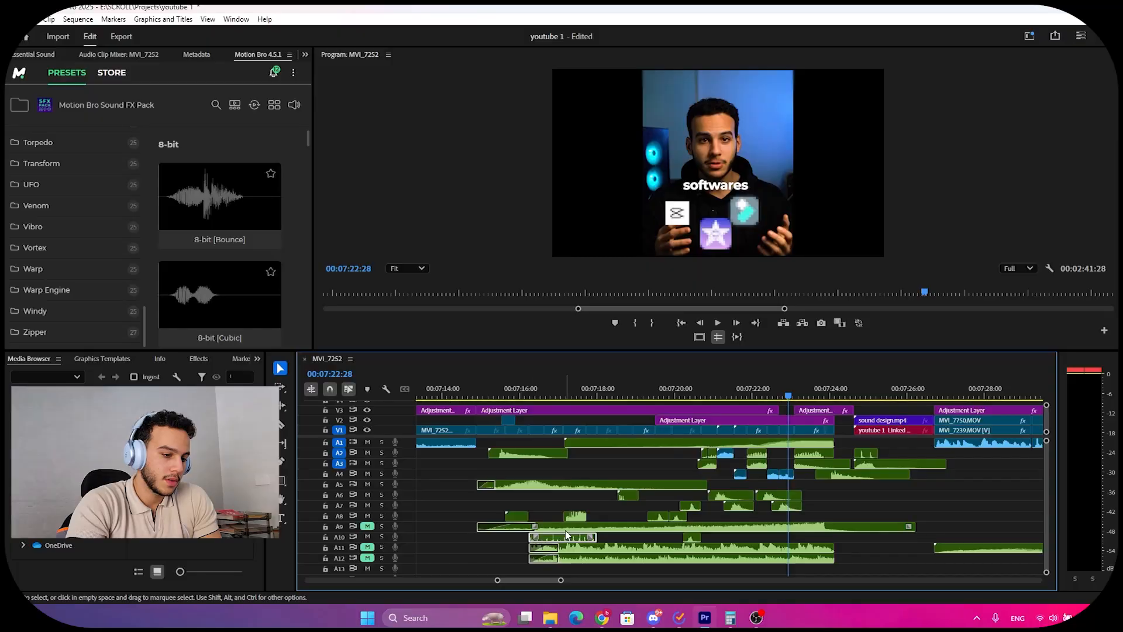
Unmute and solo track A9, and play it through the fast-cut section from about 00:07:15
{"action": "left_click", "coordinate": [367, 526]}
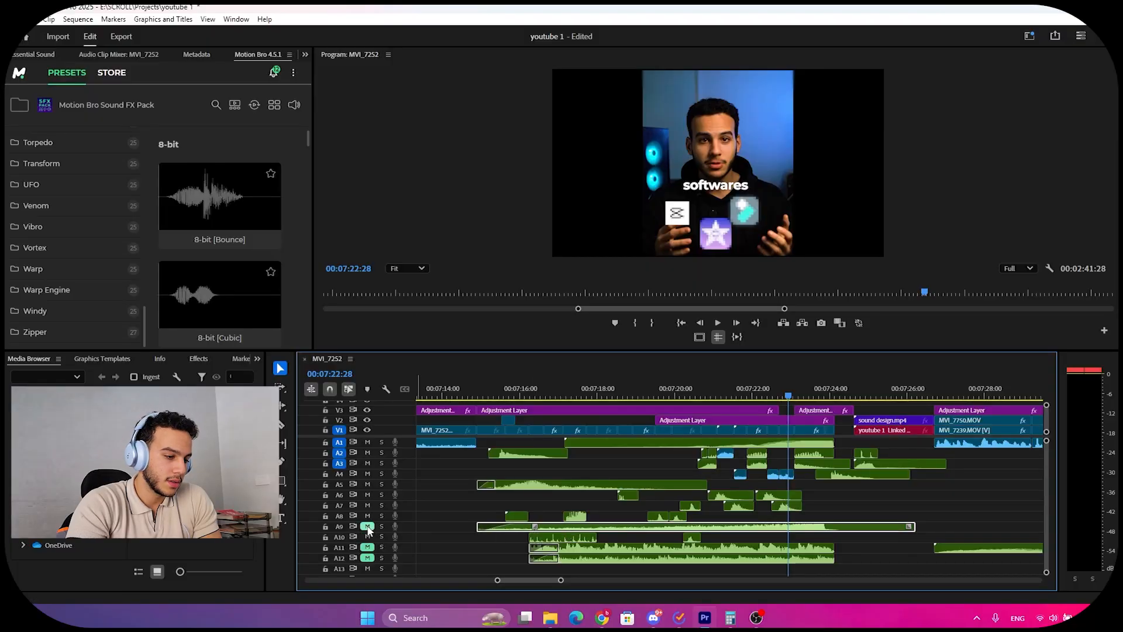
{"action": "left_click_drag", "start_coordinate": [506, 398], "coordinate": [509, 398]}
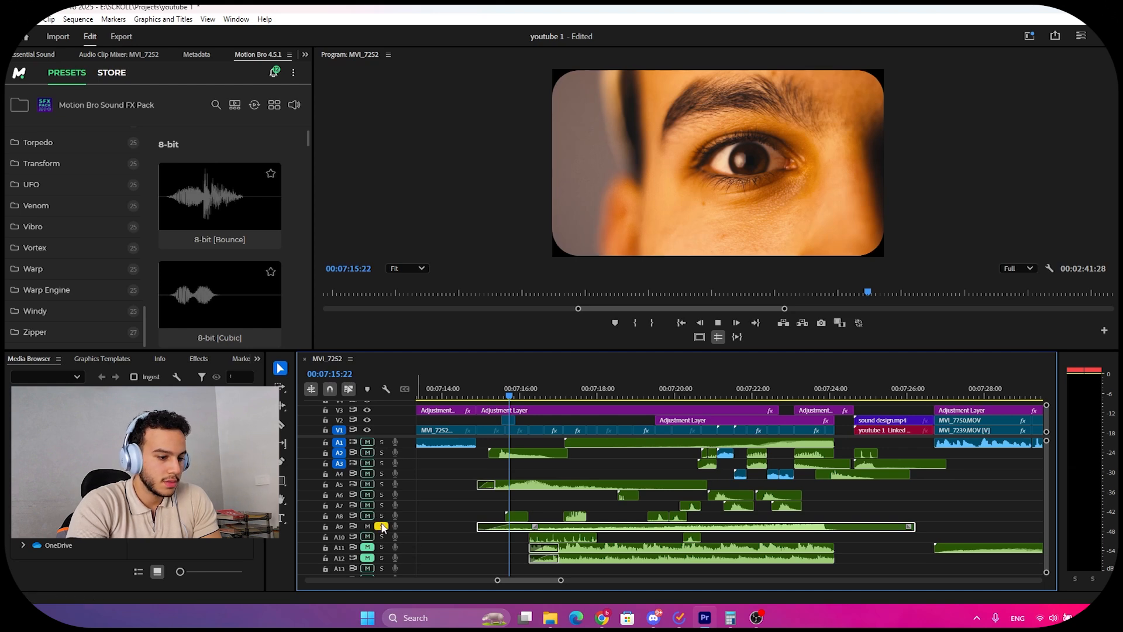
{"action": "key", "text": "space"}
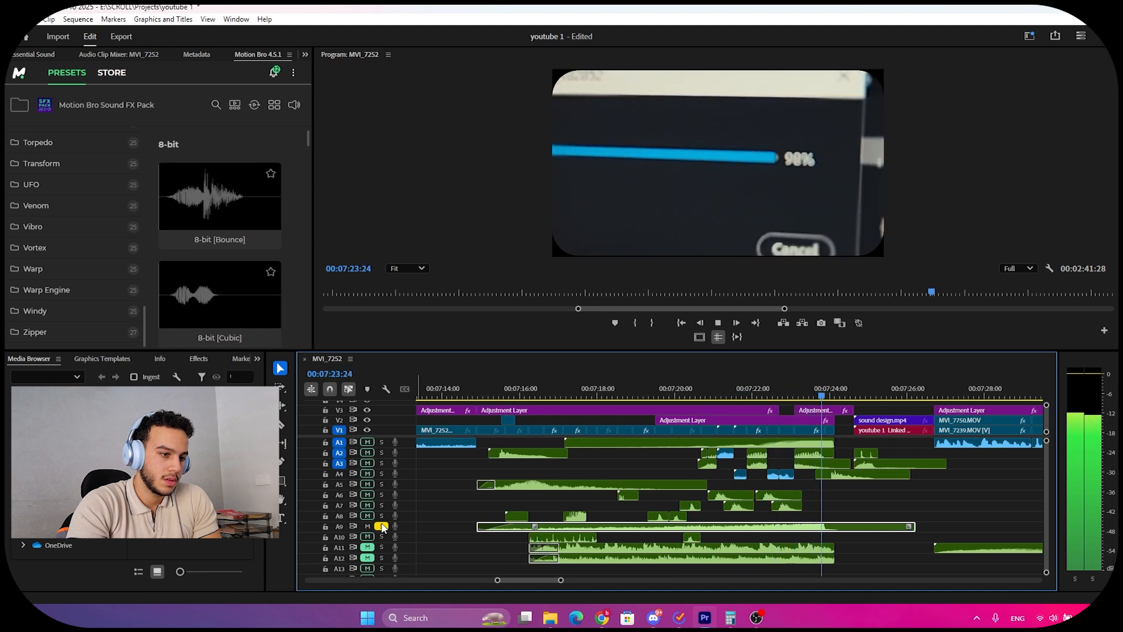
Remove the solo from track A9, unmute and solo track A11, and play it from 00:07:16:01
{"action": "left_click", "coordinate": [382, 527]}
{"action": "left_click", "coordinate": [809, 396]}
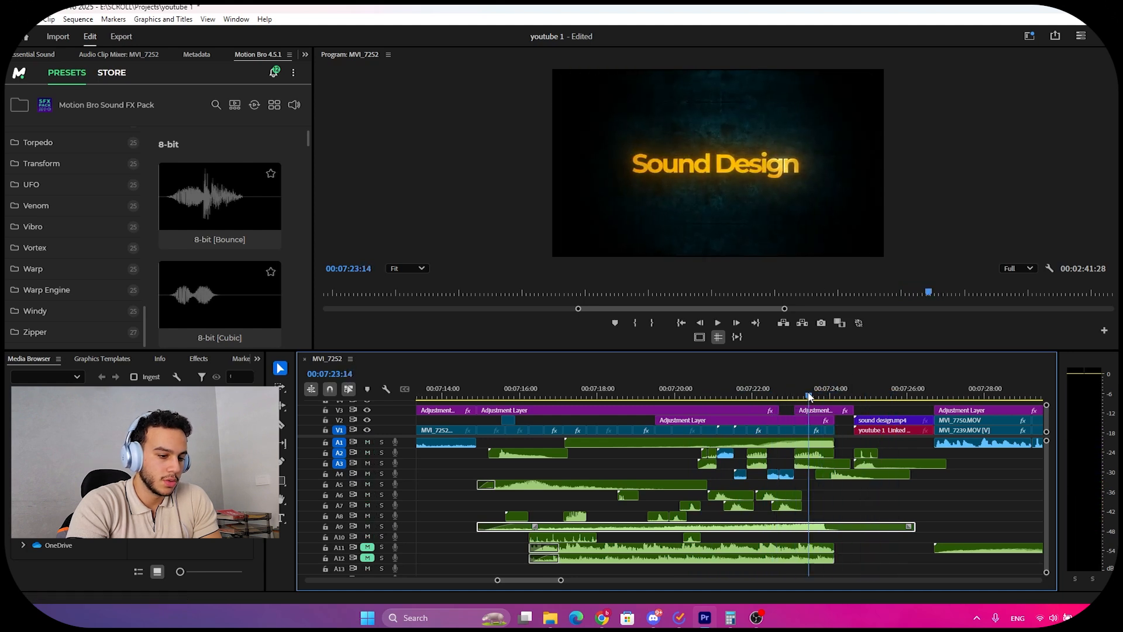
{"action": "left_click_drag", "start_coordinate": [780, 396], "coordinate": [547, 396]}
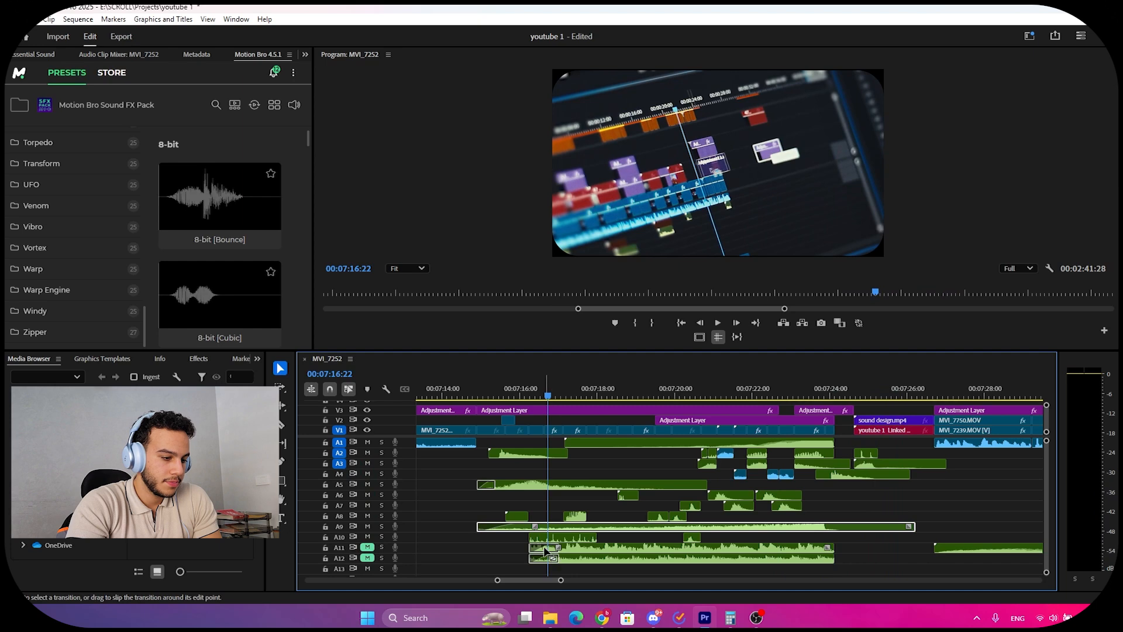
{"action": "left_click", "coordinate": [513, 393]}
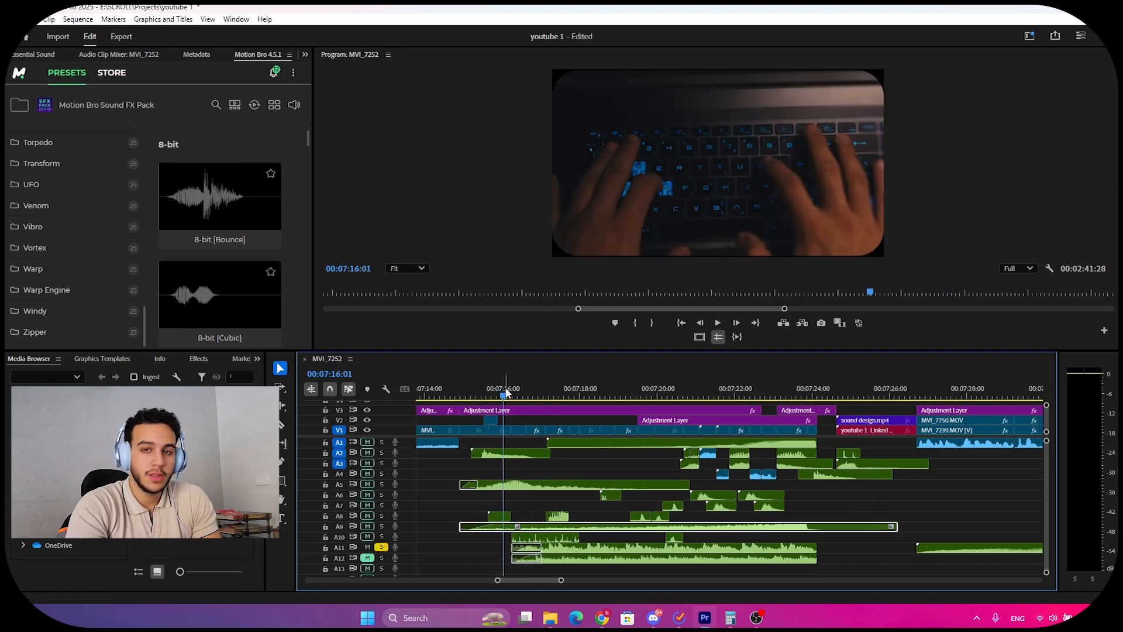
{"action": "key", "text": "space"}
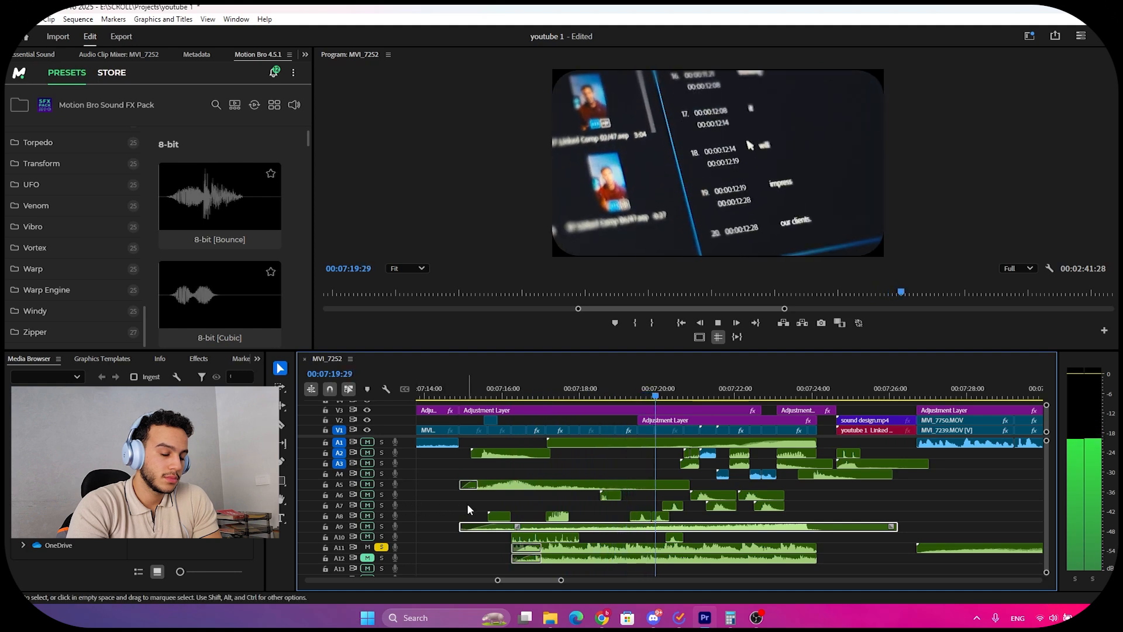
Switch the solo from track A11 to A12, unmute A12, and play it from 00:07:16:06 through the encoding progress shot
{"action": "left_click", "coordinate": [381, 547]}
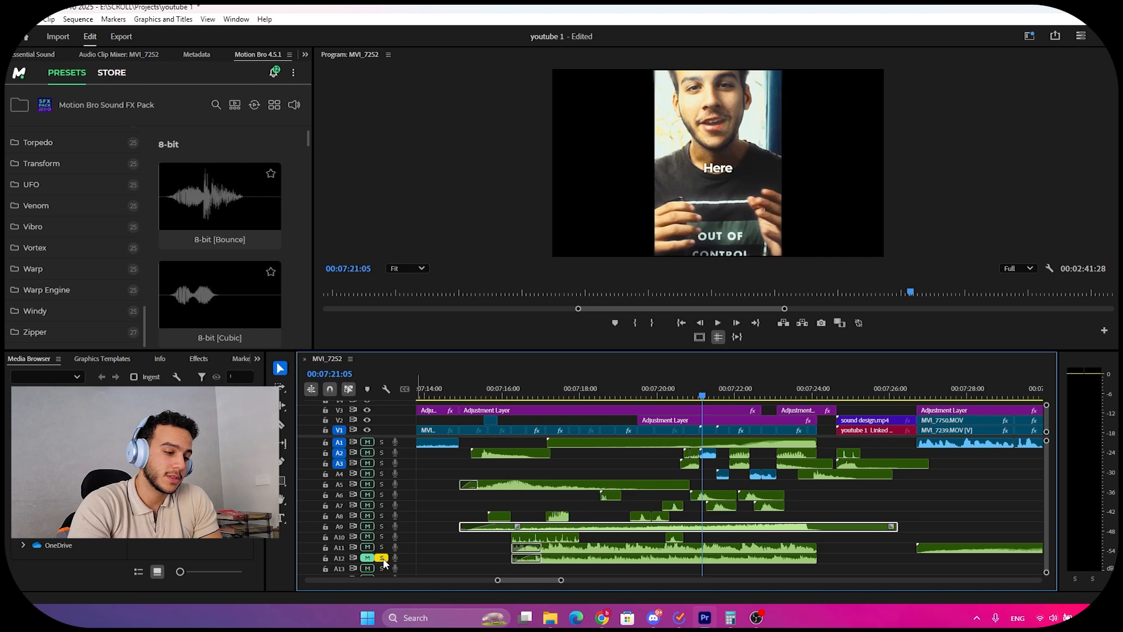
{"action": "left_click", "coordinate": [512, 395]}
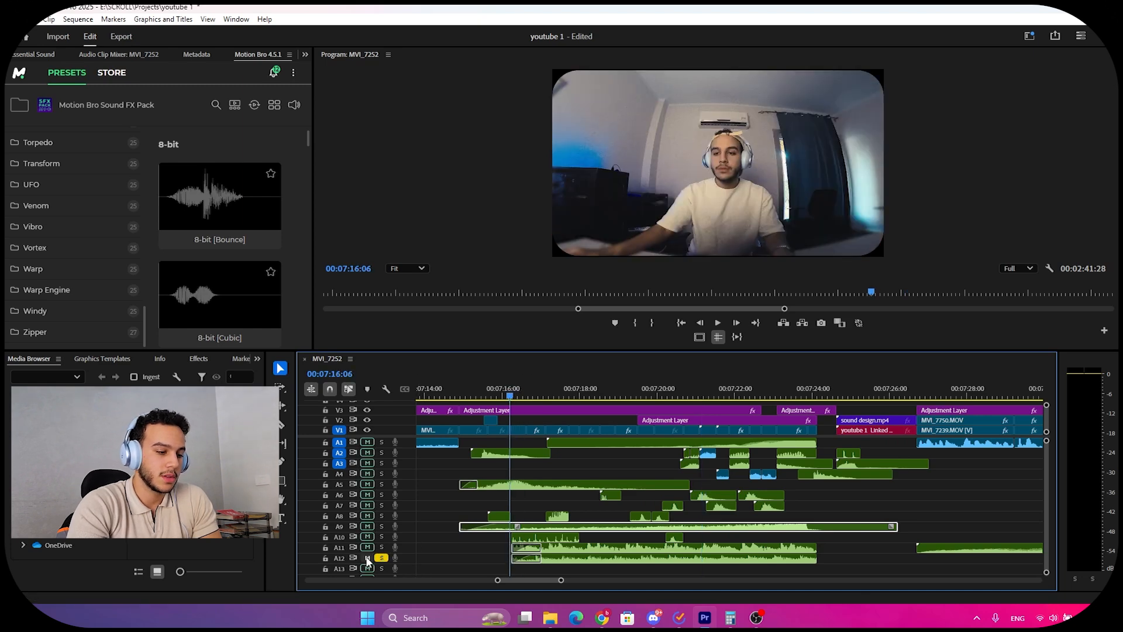
{"action": "key", "text": "space"}
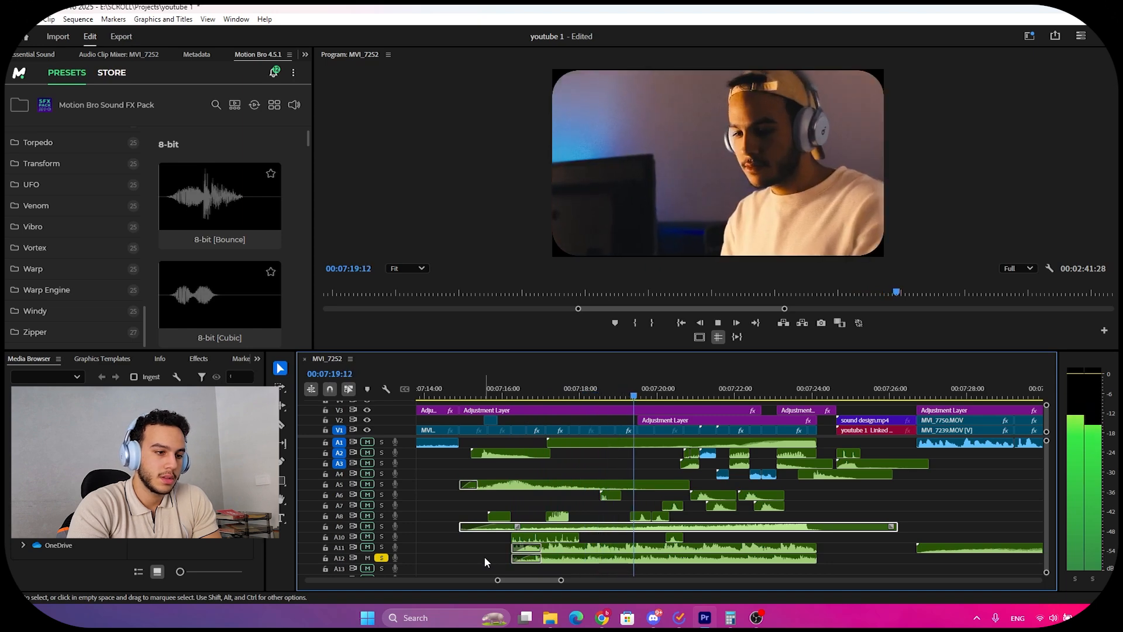
{"action": "scroll", "coordinate": [615, 514], "scroll_direction": "down", "scroll_amount": 2}
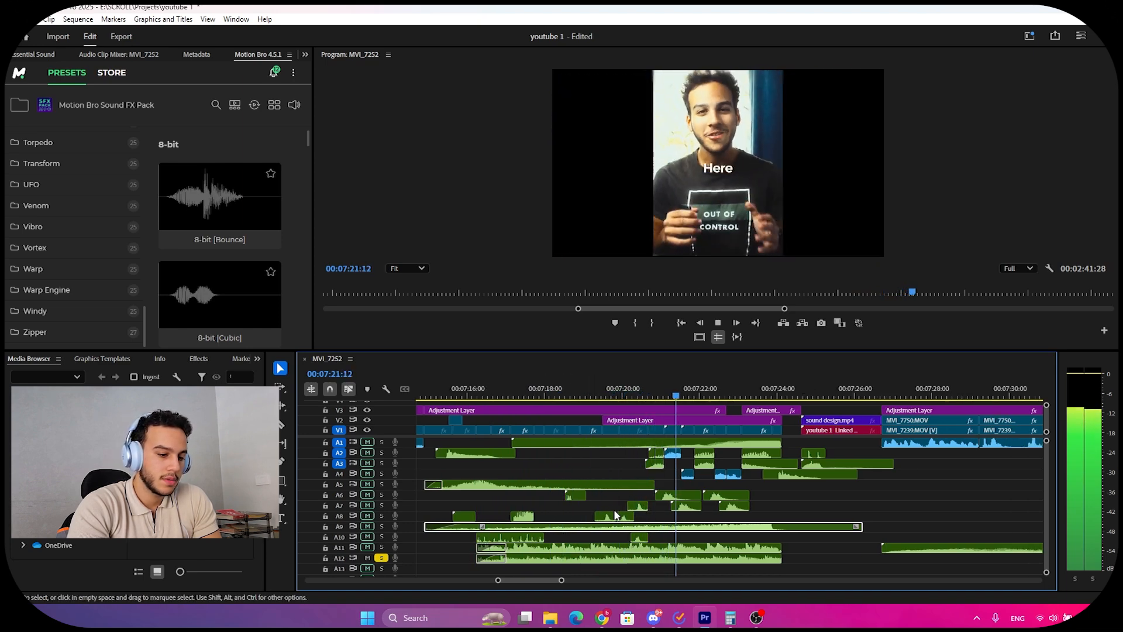
{"action": "scroll", "coordinate": [614, 512], "scroll_direction": "down", "scroll_amount": 1}
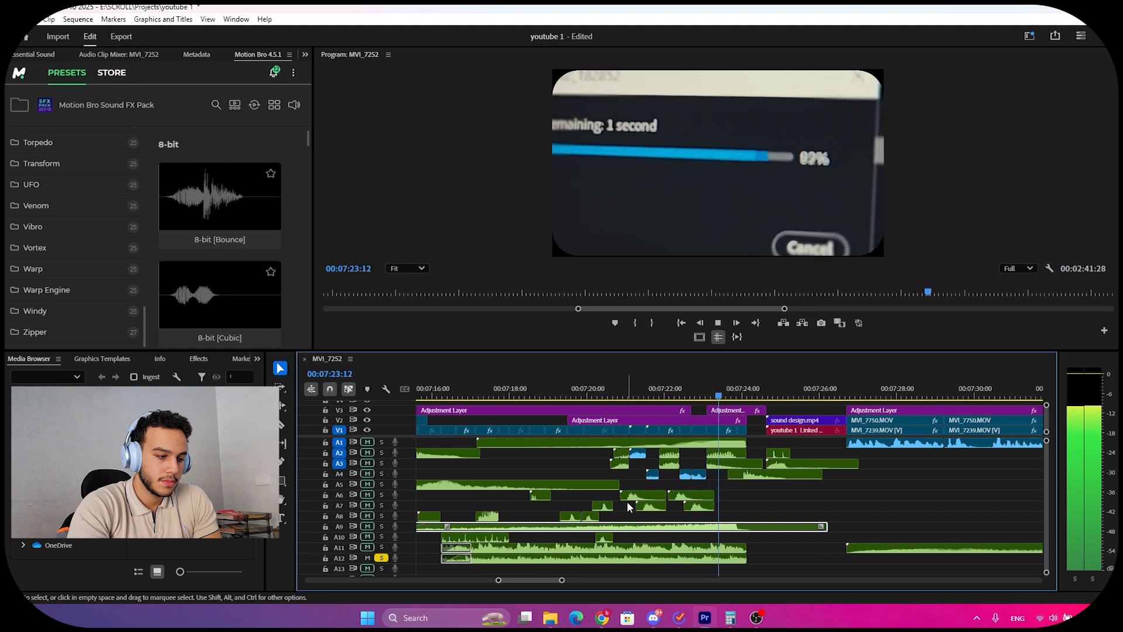
{"action": "key", "text": "space"}
Move the playhead back to 00:07:13:05 near the start of the MVI_7252.MOV clip
{"action": "left_click_drag", "start_coordinate": [743, 387], "coordinate": [625, 386]}
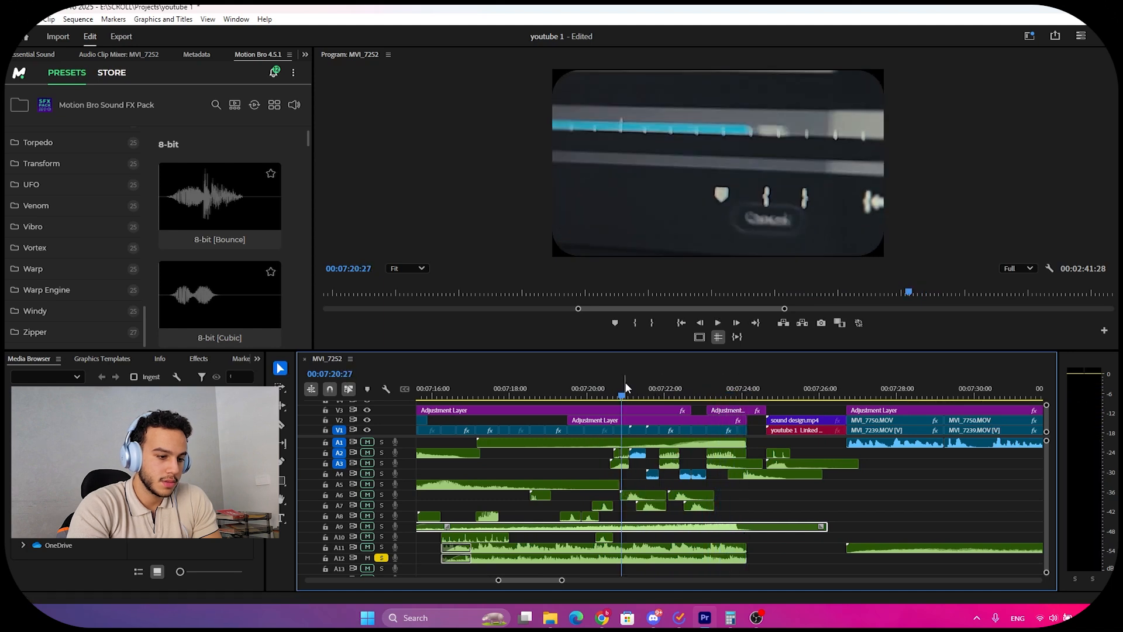
{"action": "left_click_drag", "start_coordinate": [473, 398], "coordinate": [587, 386]}
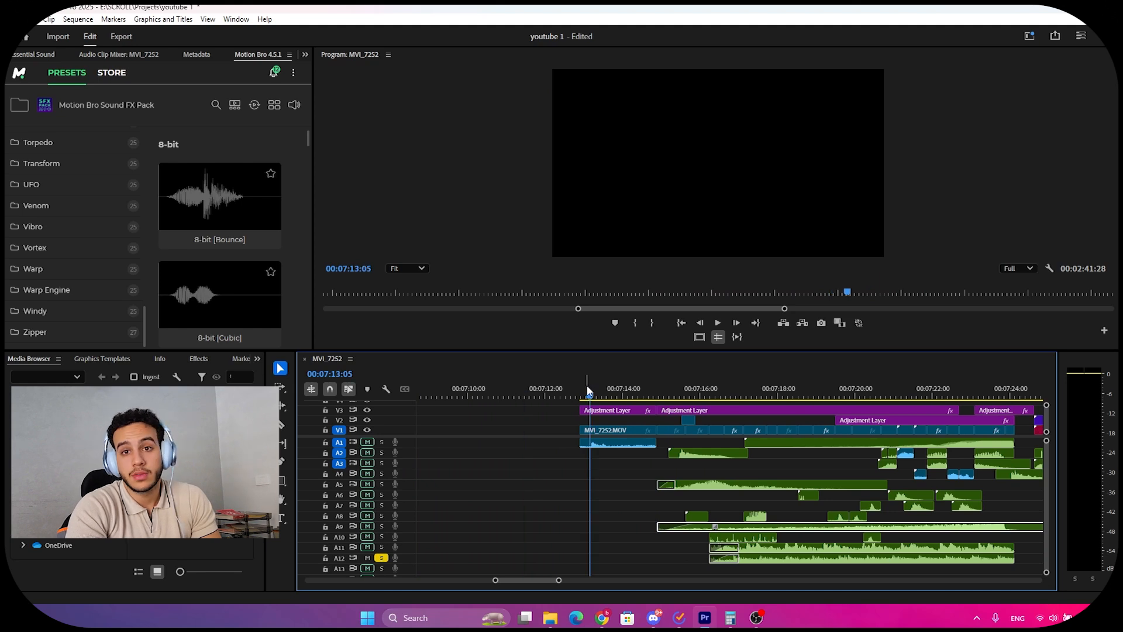
{"action": "scroll", "coordinate": [592, 536], "scroll_direction": "down", "scroll_amount": 3}
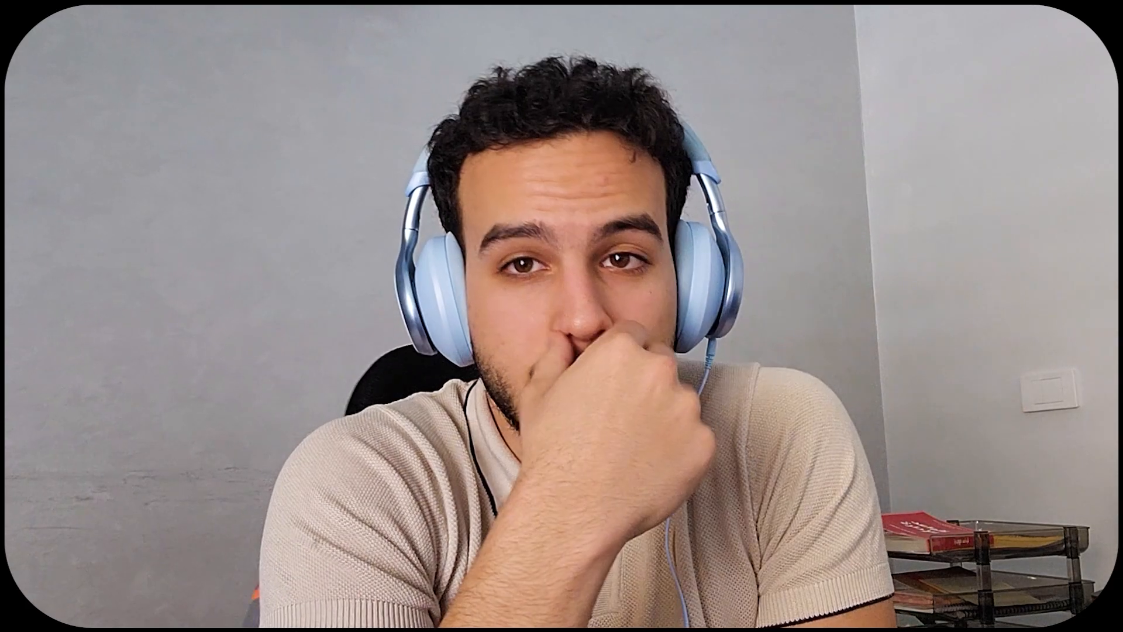